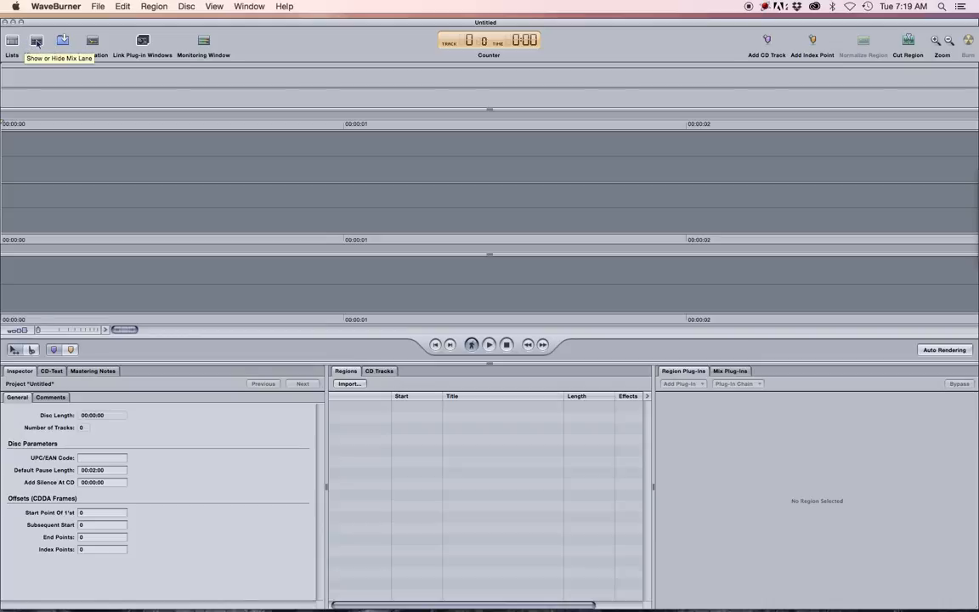
Hide the mix lane, and toggle the lists area off and back on.
left_click(36, 43)
left_click(37, 42)
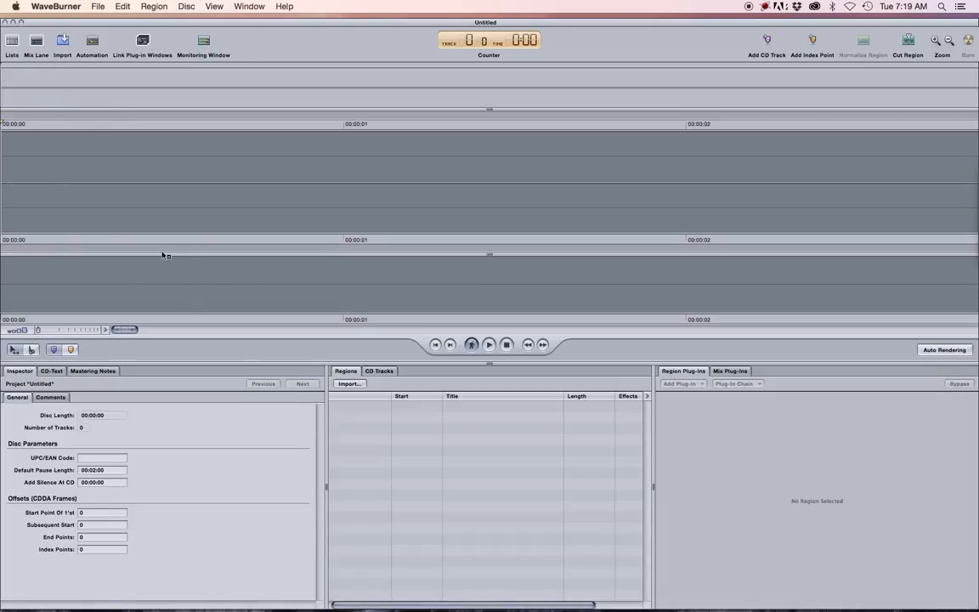
left_click(36, 42)
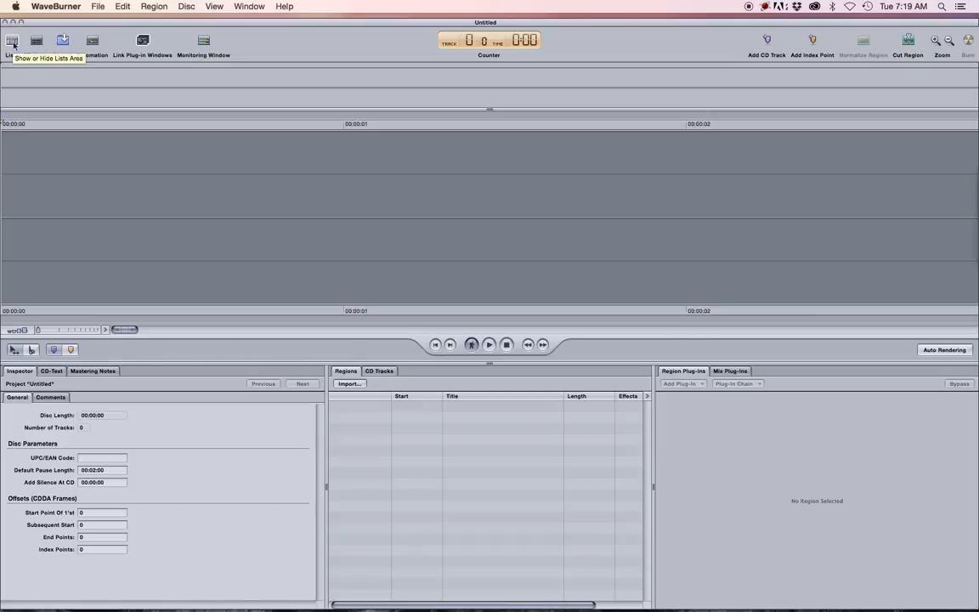
left_click(13, 42)
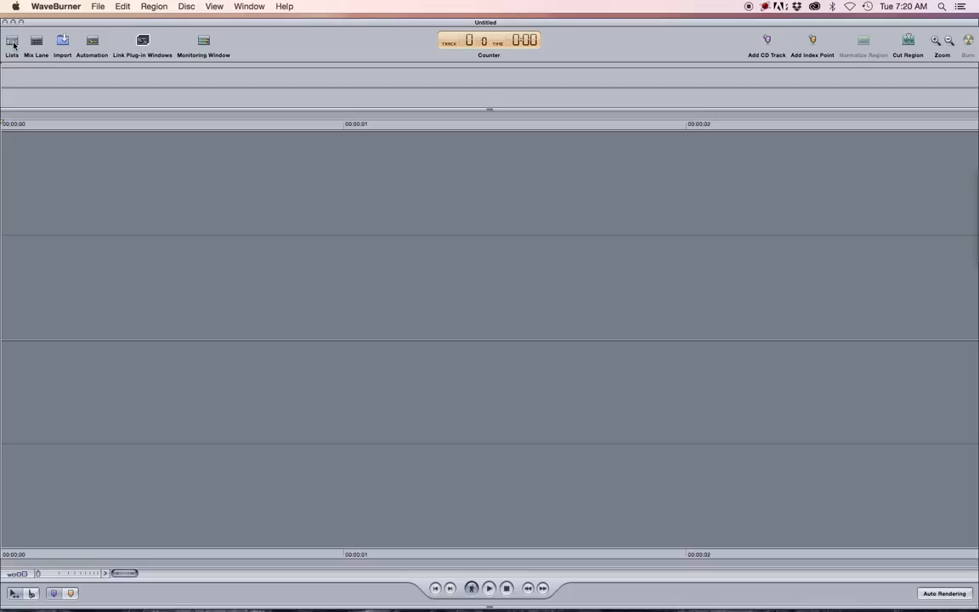
left_click(13, 43)
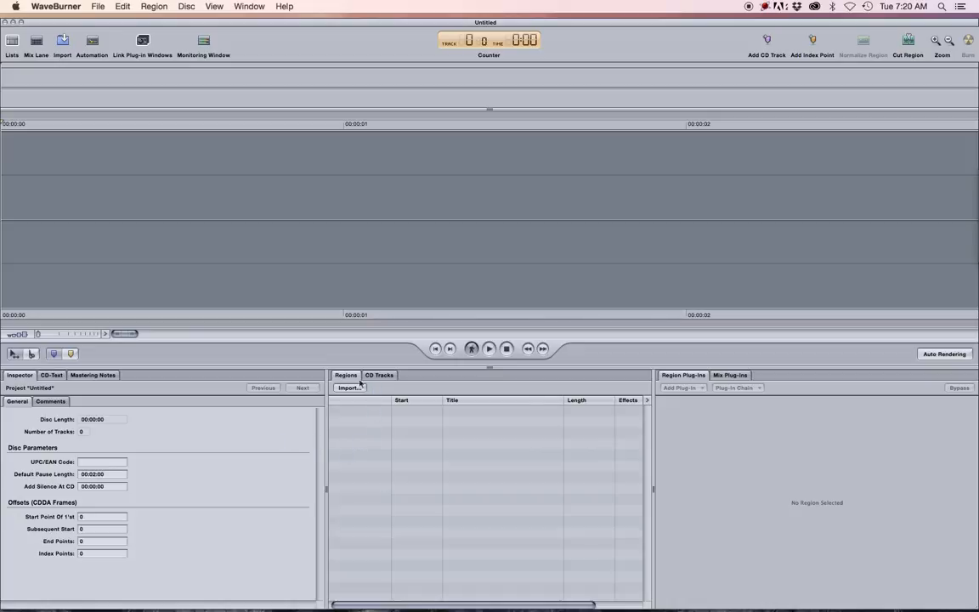
left_click(97, 5)
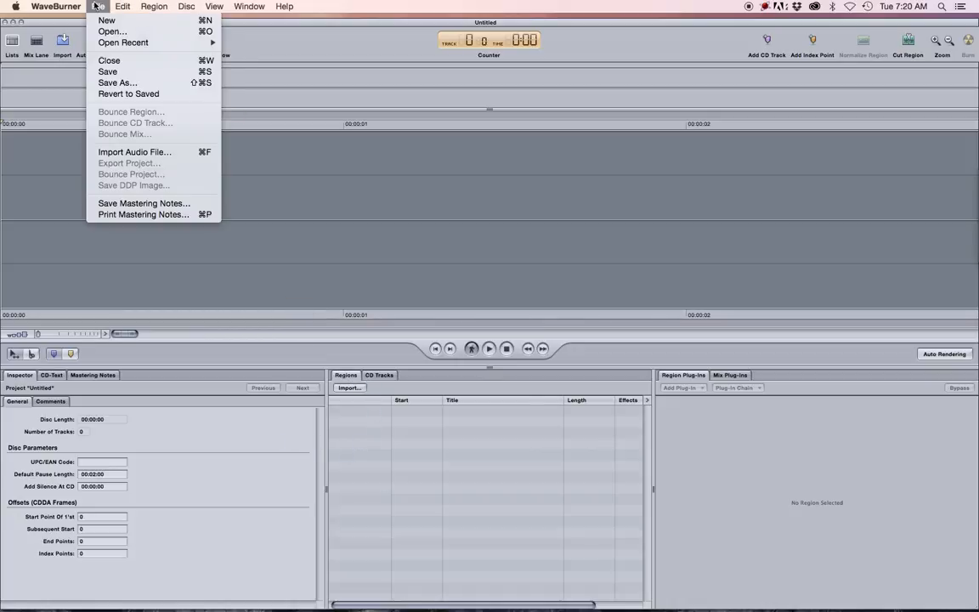
left_click(120, 6)
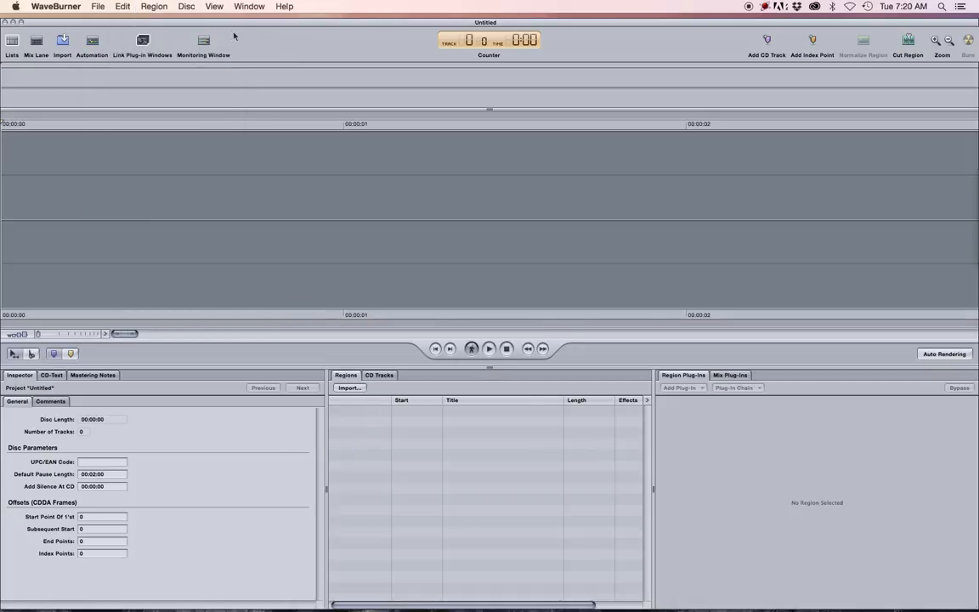
left_click(100, 7)
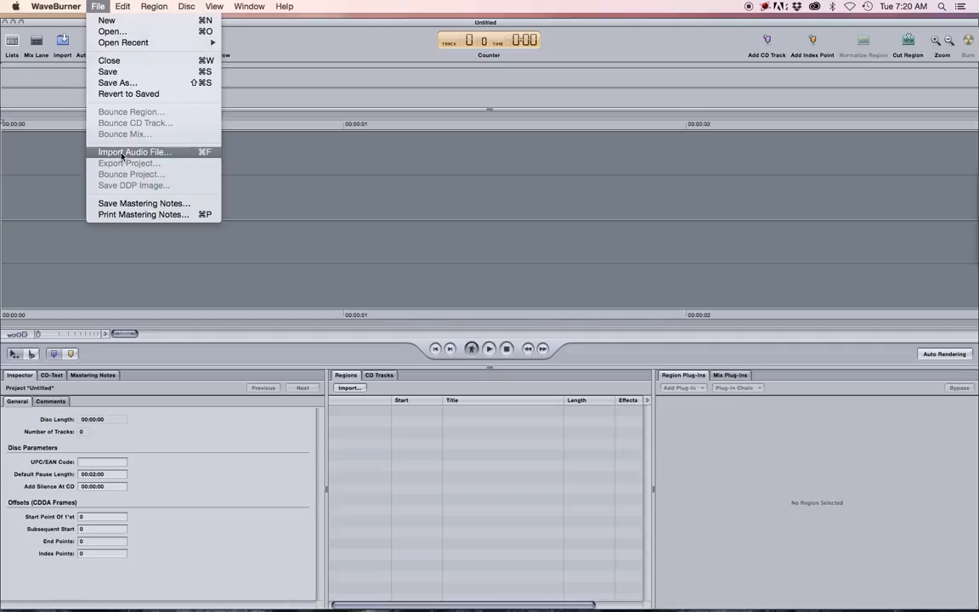
left_click(270, 58)
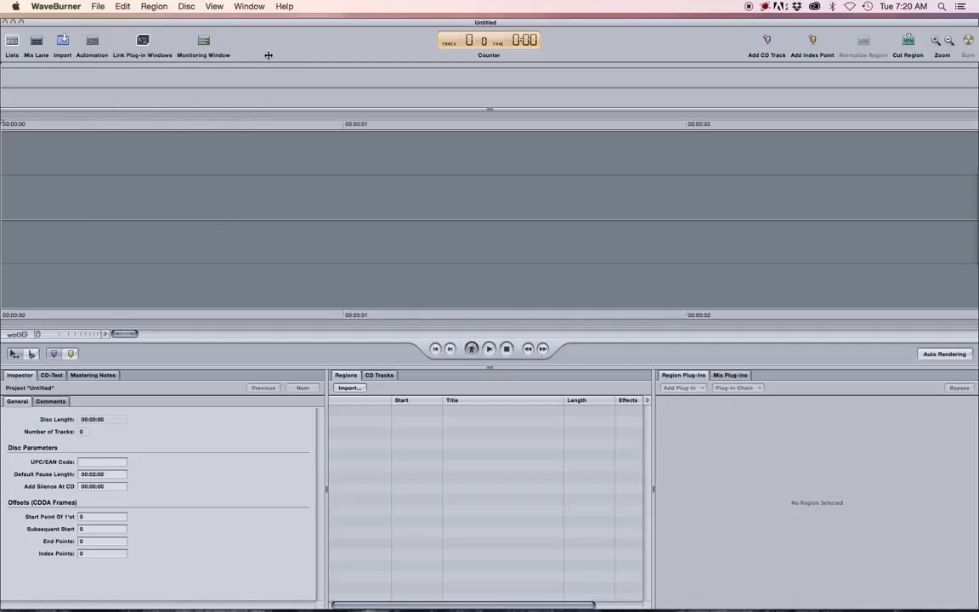
key("shift+super+i")
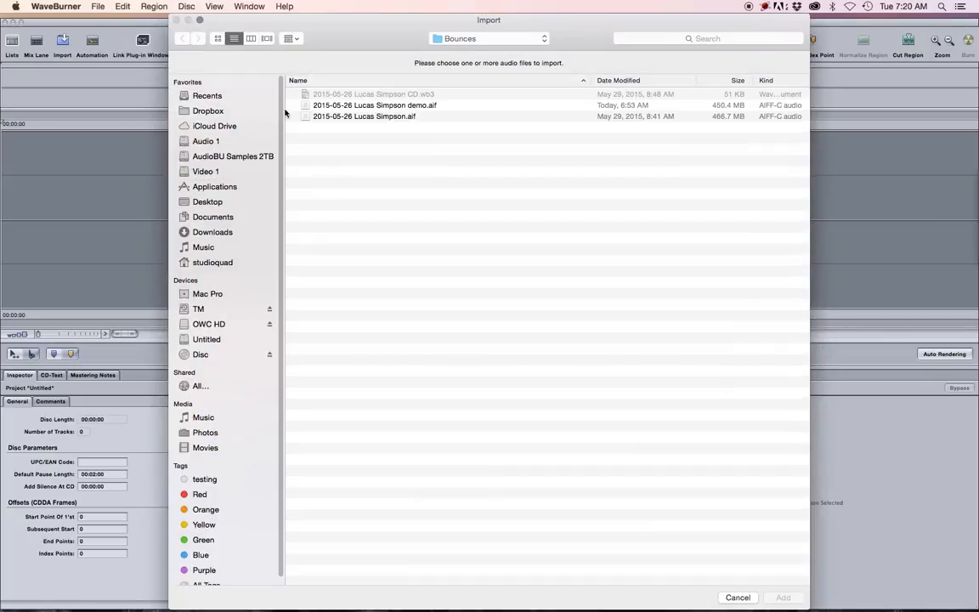
left_click(737, 597)
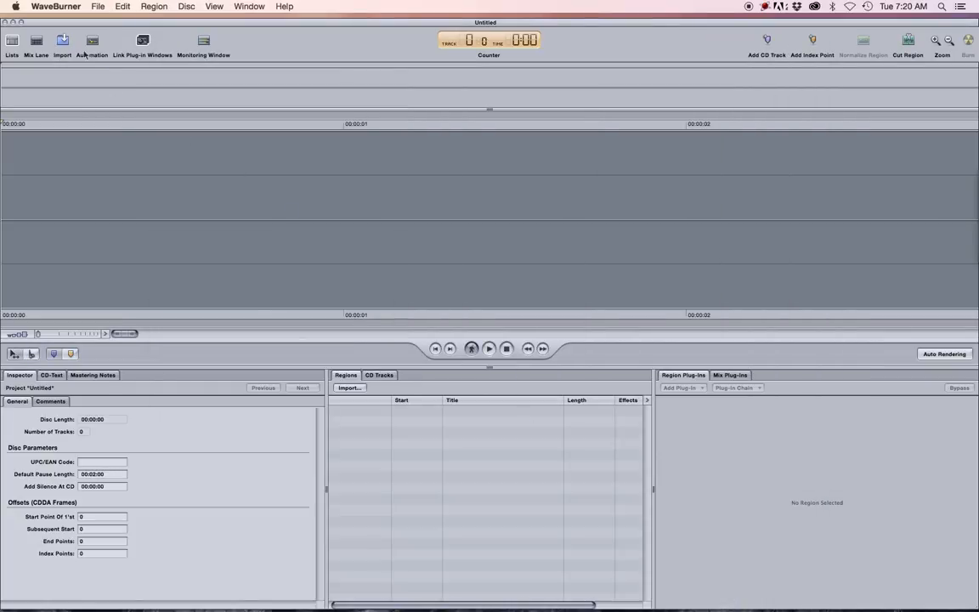
Import the demo .aif recording from the Bounces folder and split it into four regions at about 4:01, 15:19 and 28:17.
left_click(63, 41)
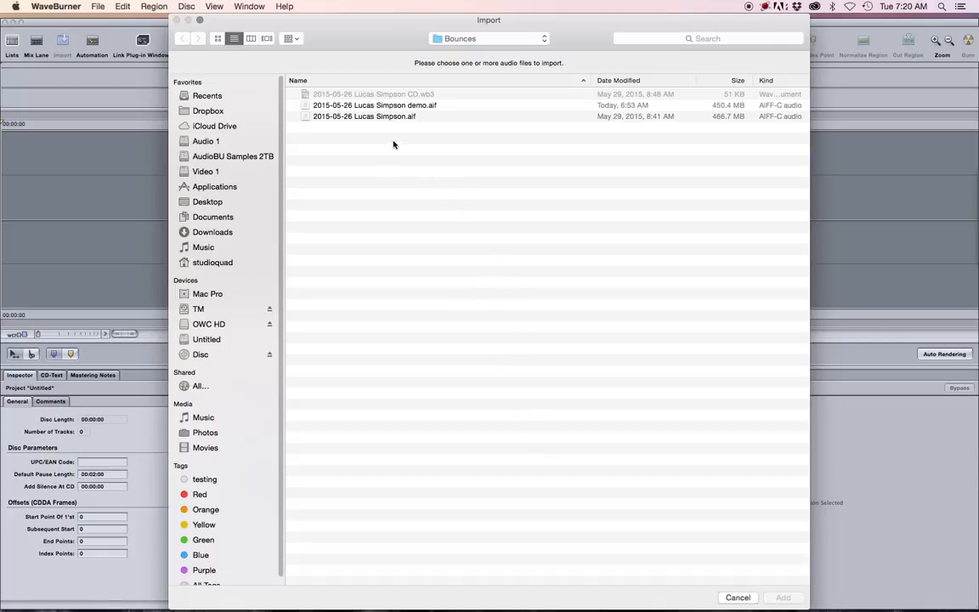
double_click(383, 106)
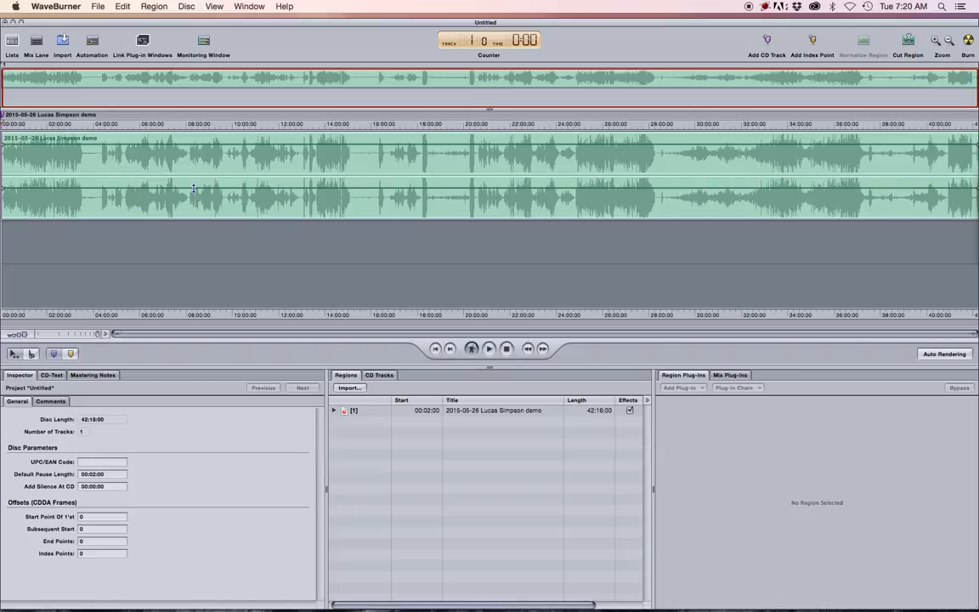
left_click(95, 170)
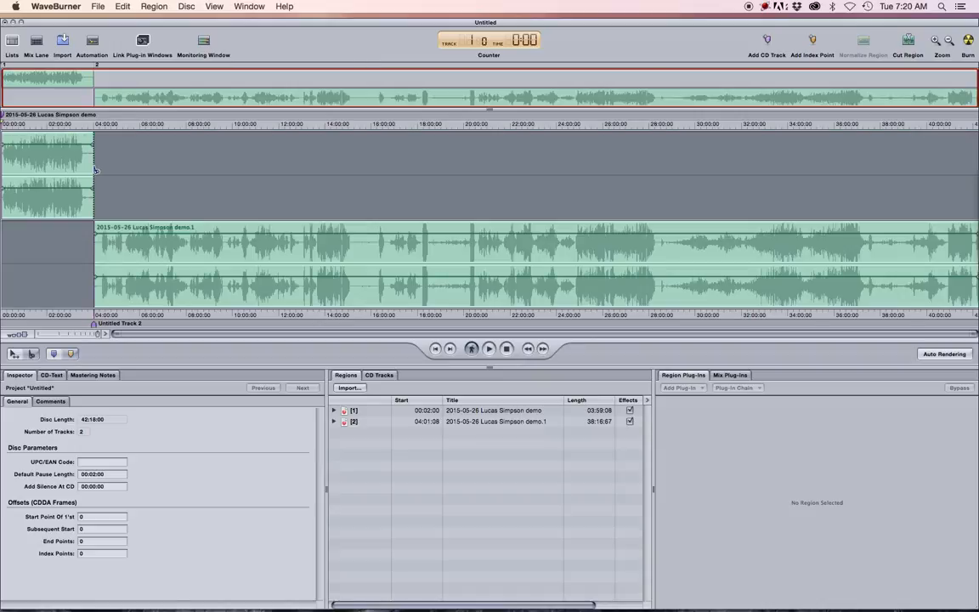
left_click(356, 253)
left_click(655, 182)
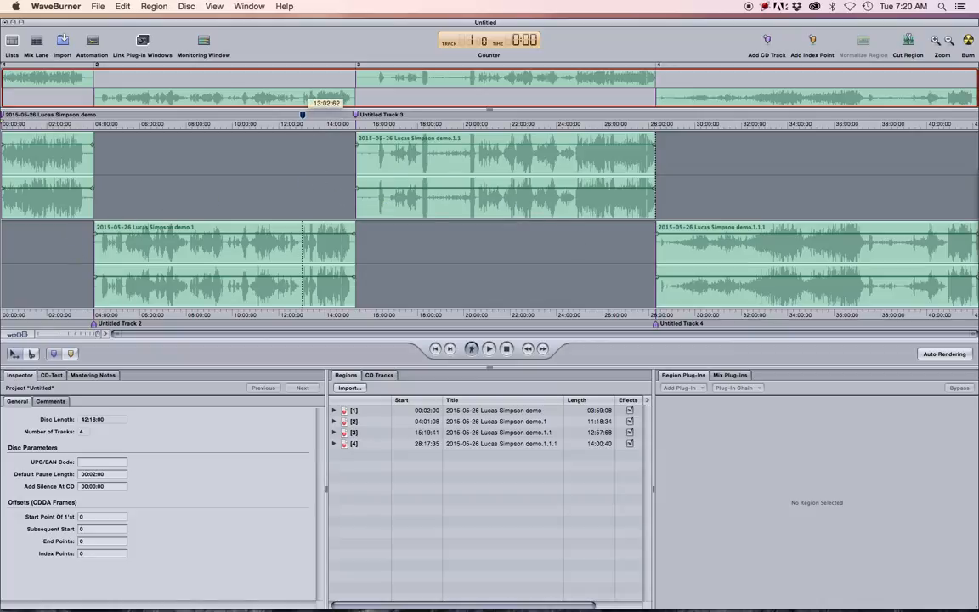
Show the Monitoring Window and play the first track briefly from 1:32 to check its output levels.
left_click(36, 123)
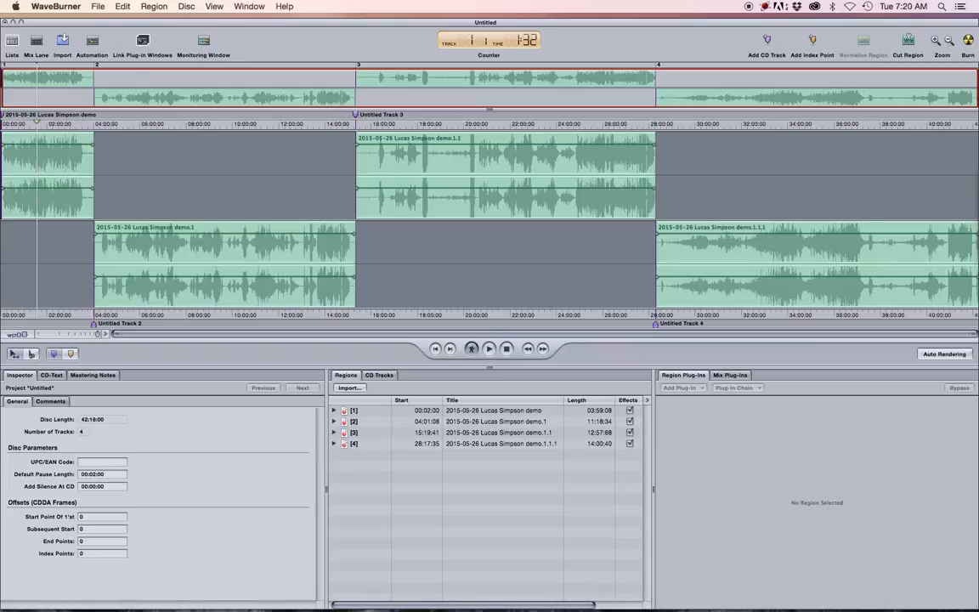
left_click(210, 40)
left_click_drag(808, 165, 637, 36)
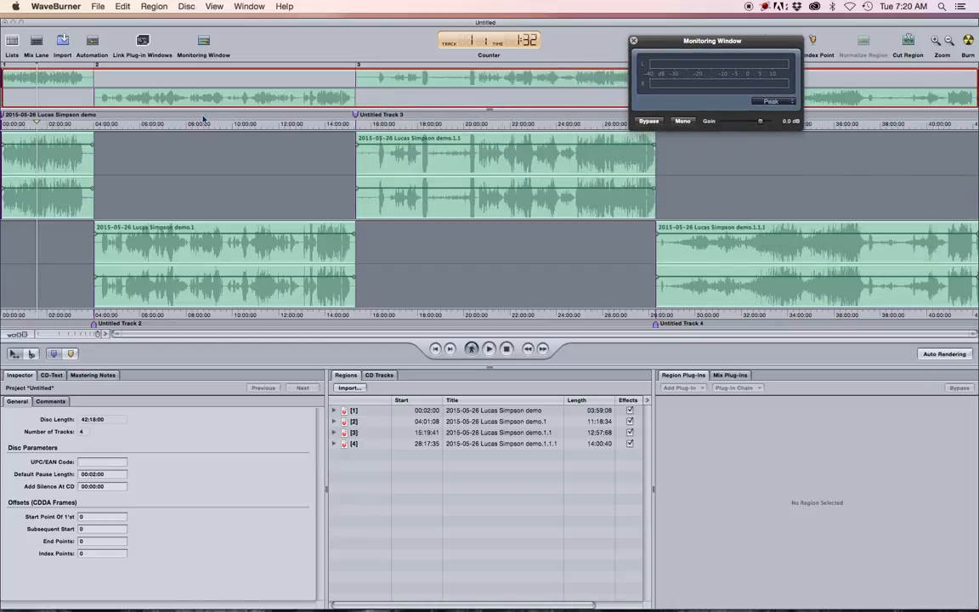
key("space")
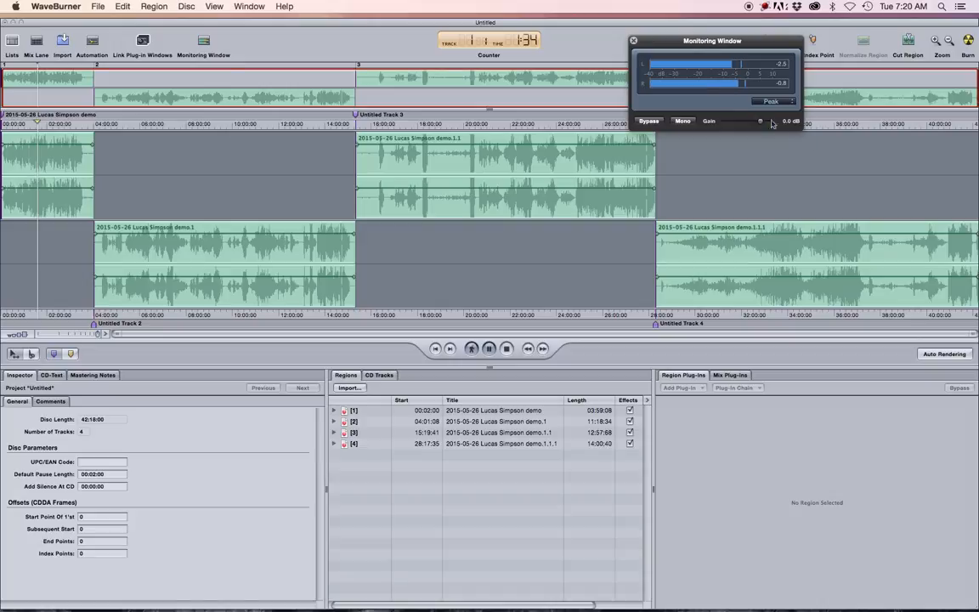
key("space")
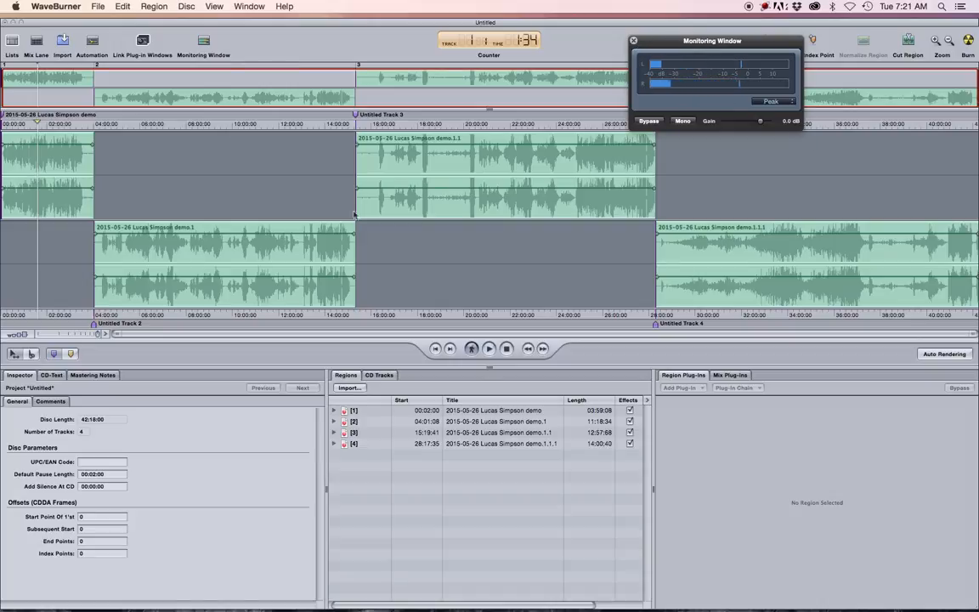
Hide the lists area to enlarge the waveform lanes, and close the Monitoring Window.
left_click(36, 41)
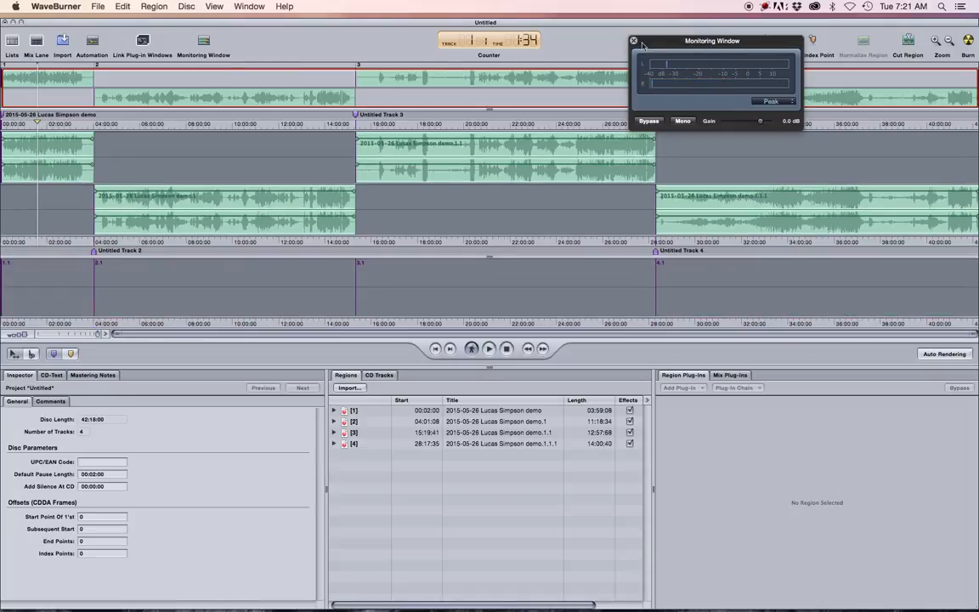
left_click(36, 42)
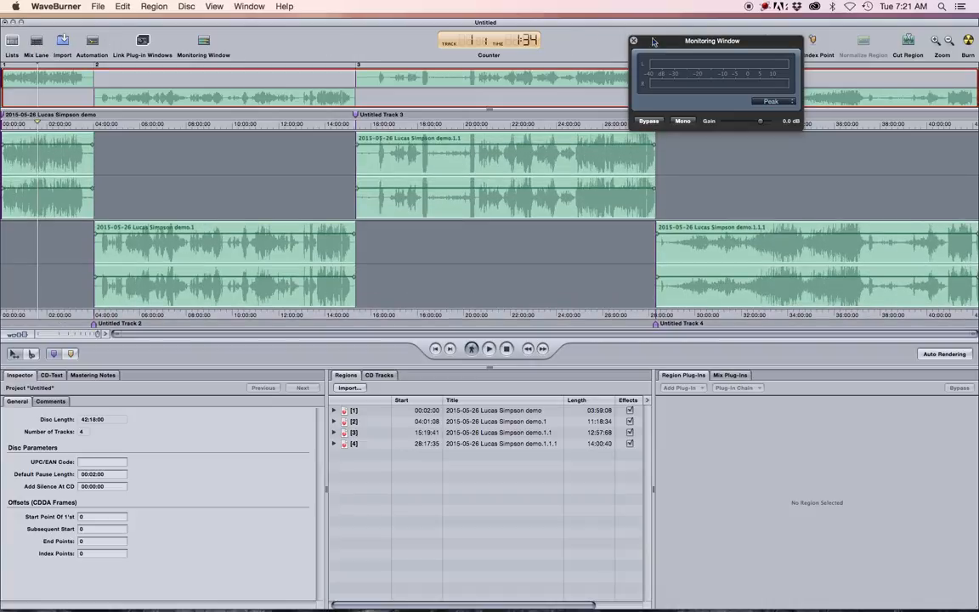
left_click_drag(646, 40, 734, 427)
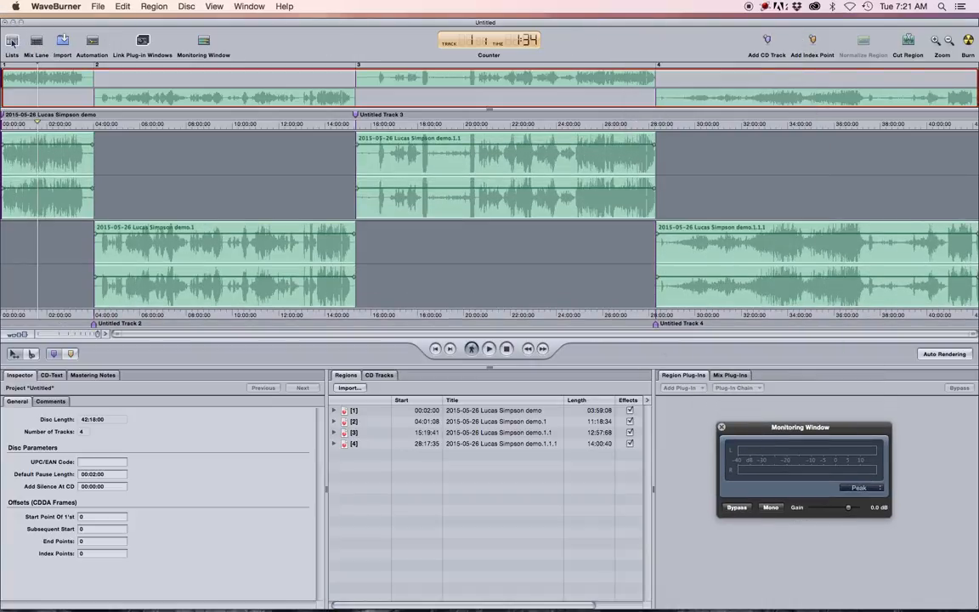
left_click(12, 42)
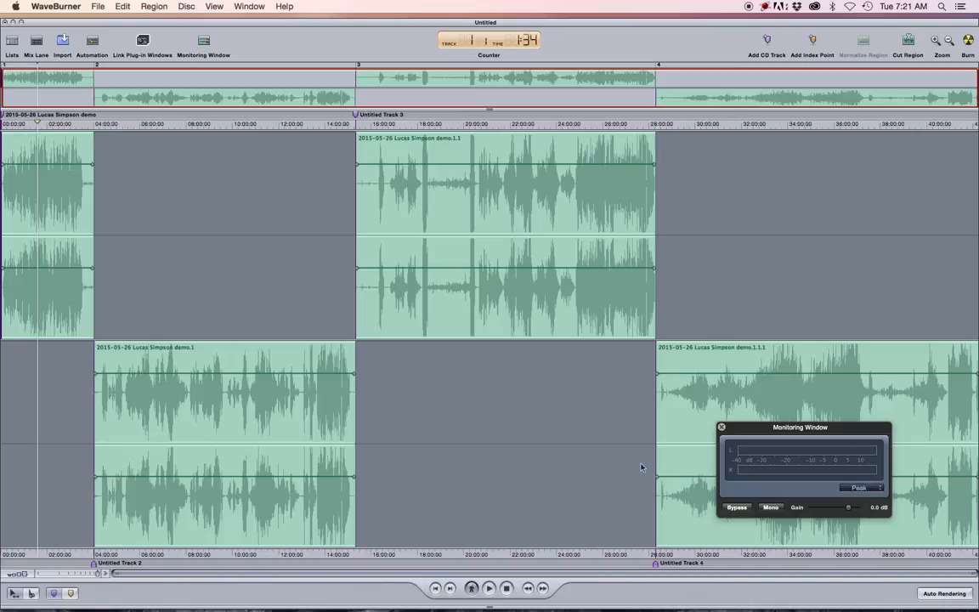
left_click_drag(753, 429, 788, 219)
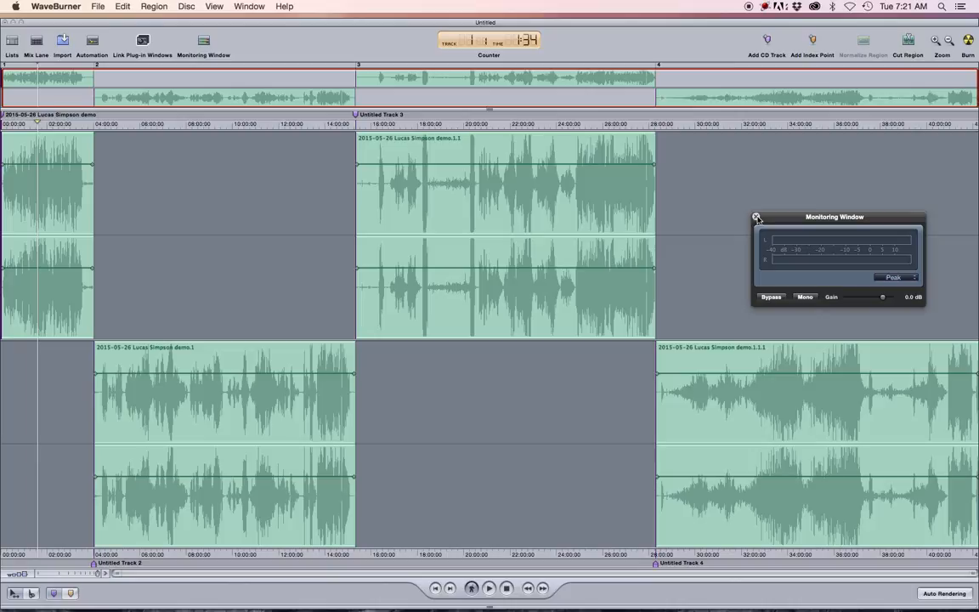
left_click(756, 217)
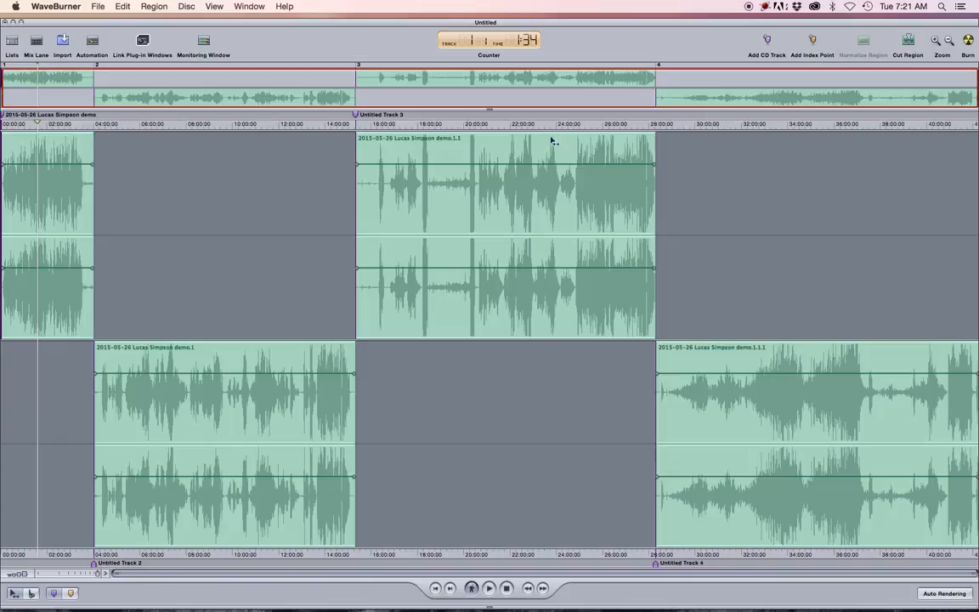
Cut the third region in two at 22:34:70.
left_click(523, 124)
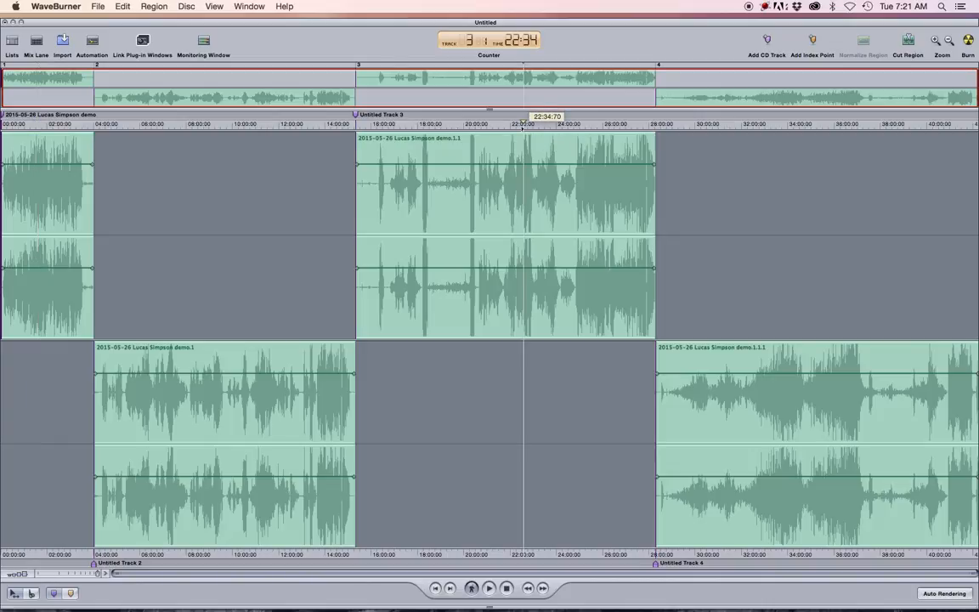
left_click(908, 40)
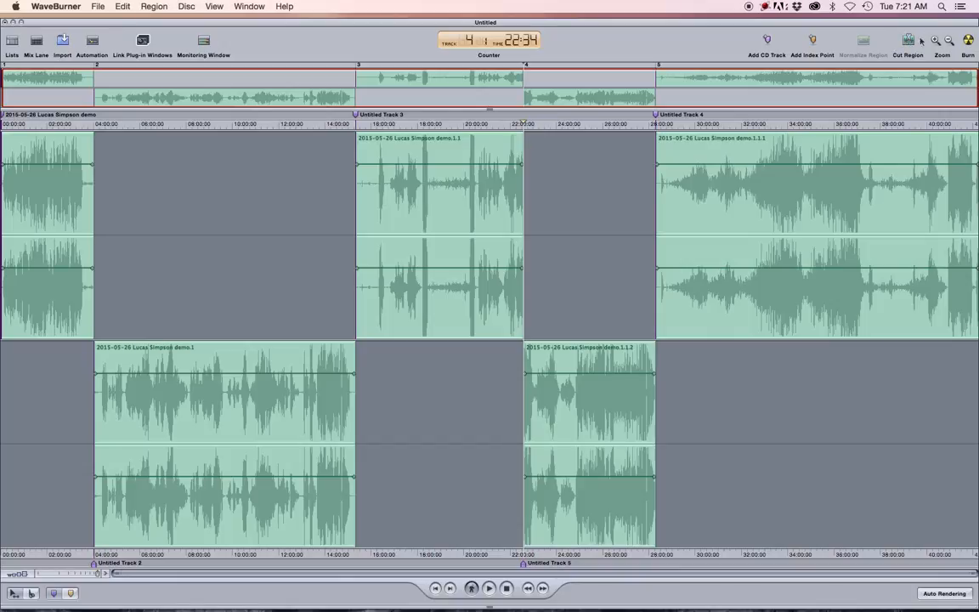
left_click(935, 41)
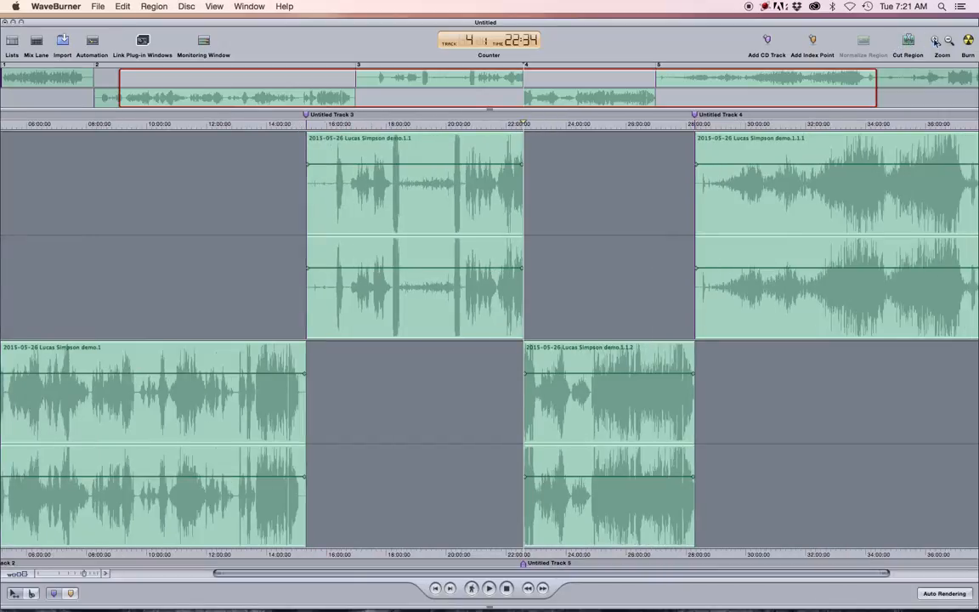
left_click(935, 40)
left_click(949, 41)
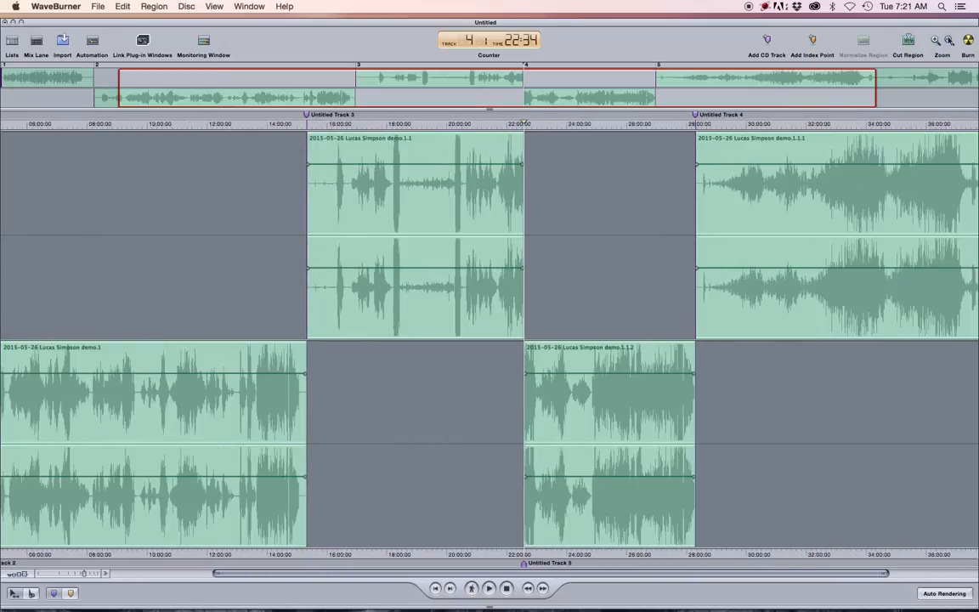
left_click(950, 40)
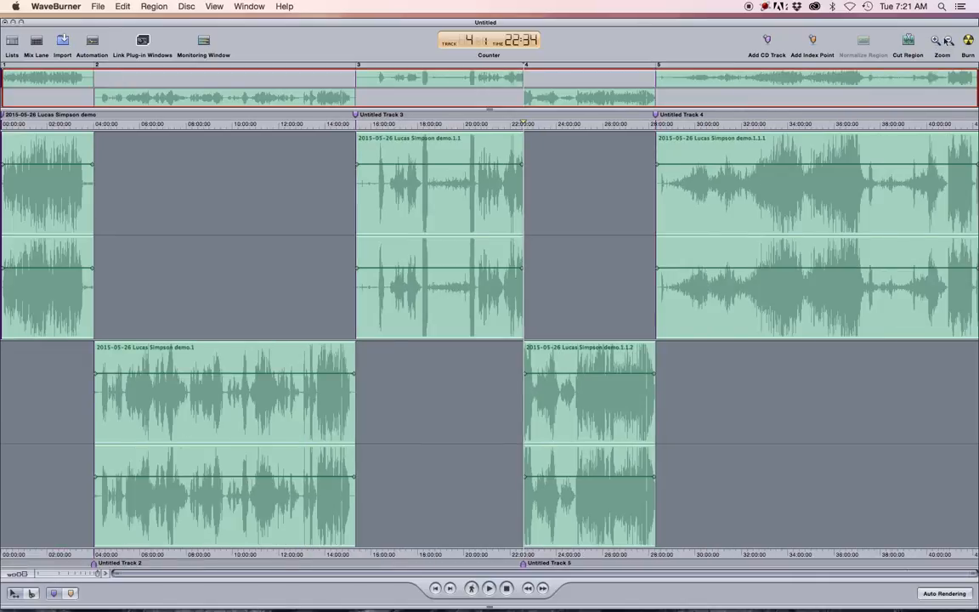
left_click_drag(561, 84, 519, 55)
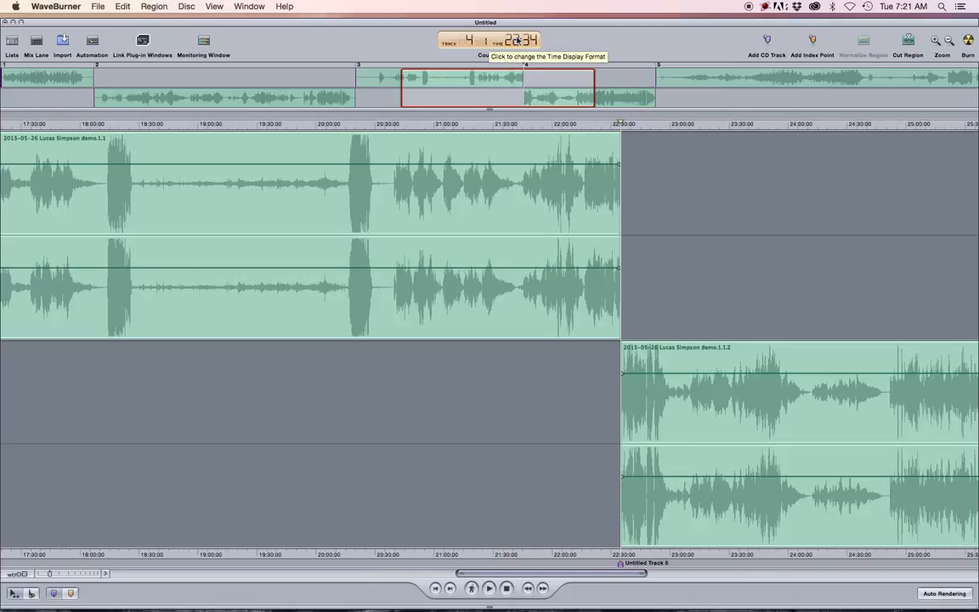
Set the counter's display format to Track Time Elapsed and check it by briefly playing track 3 from just after the second loud burst.
left_click(525, 41)
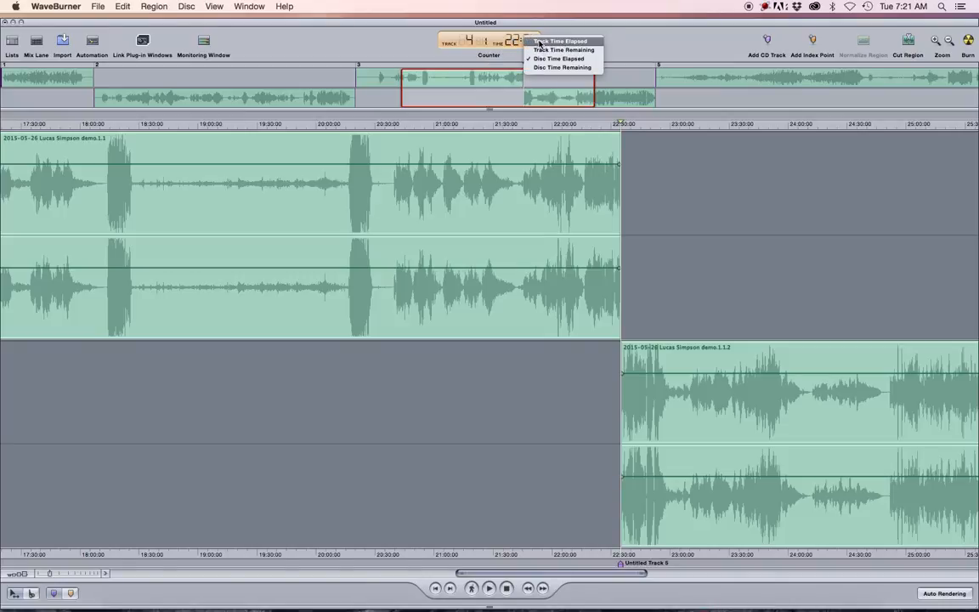
left_click(539, 41)
left_click(362, 123)
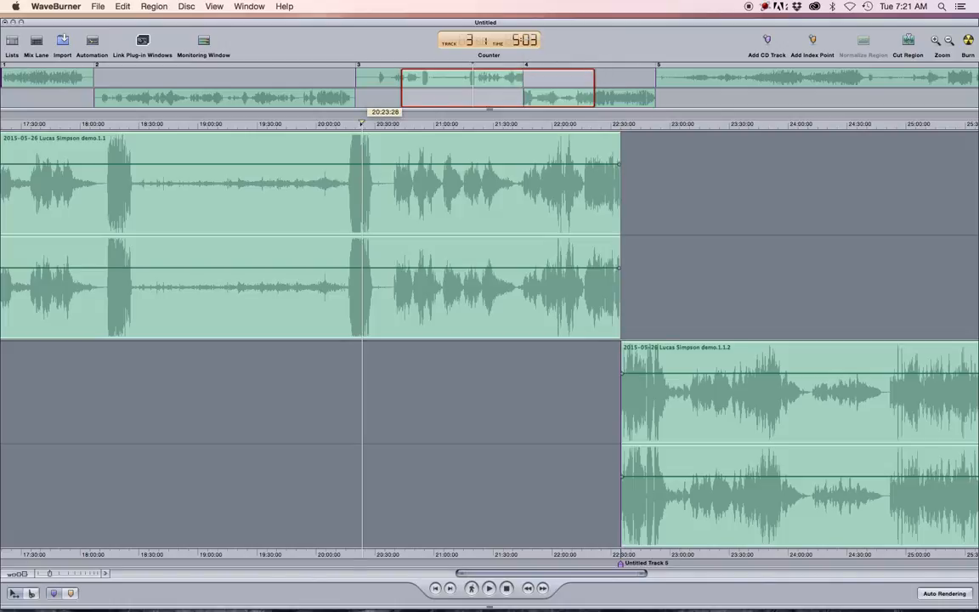
left_click(397, 123)
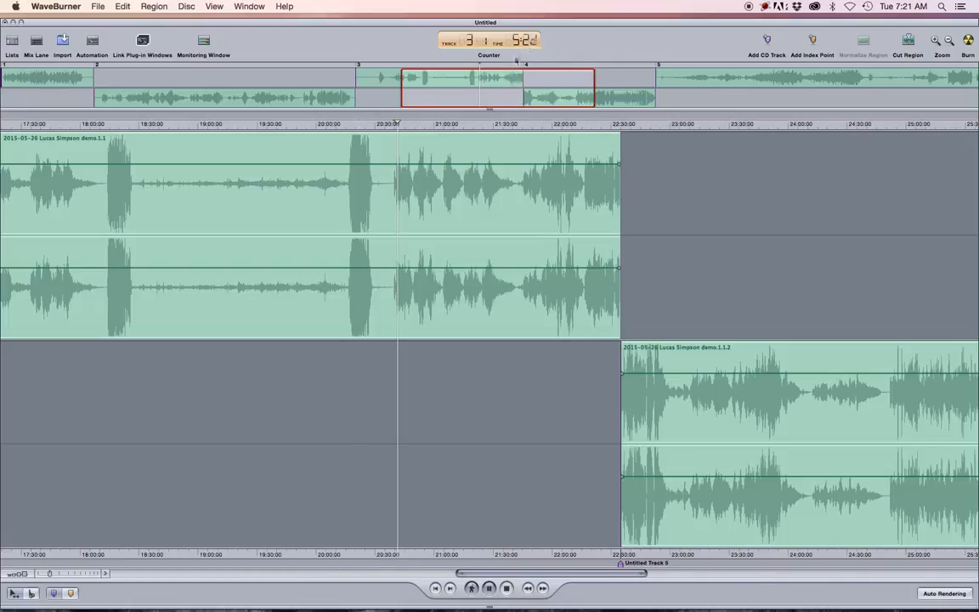
key("space")
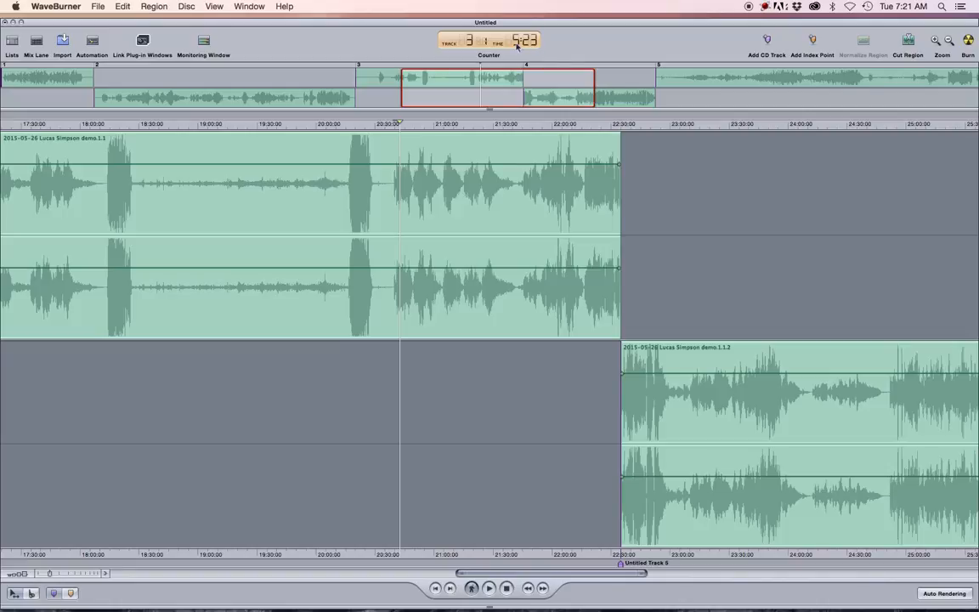
Set the counter's display format to Track Time Remaining and check it with brief playback.
left_click(535, 43)
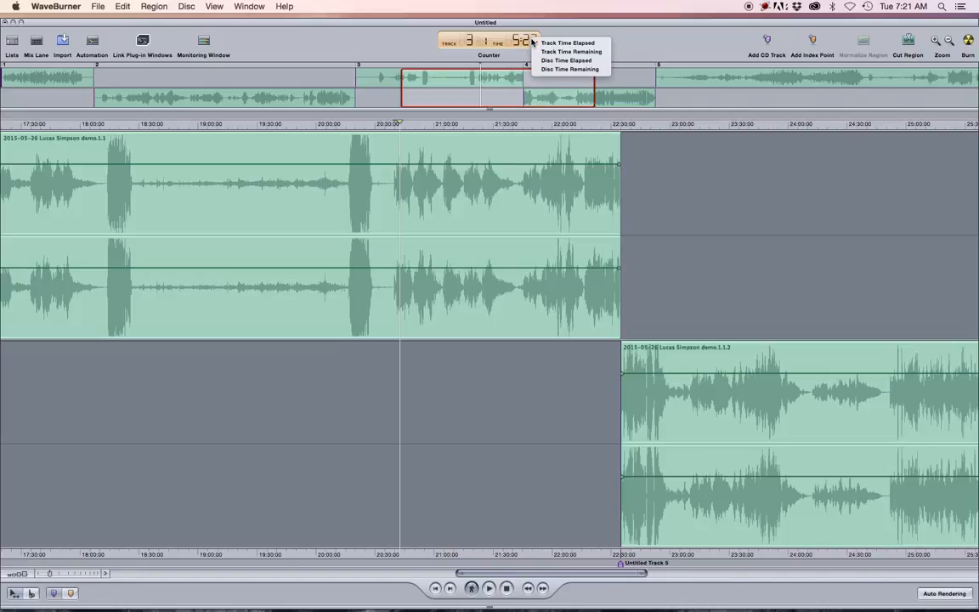
left_click(563, 51)
key("space")
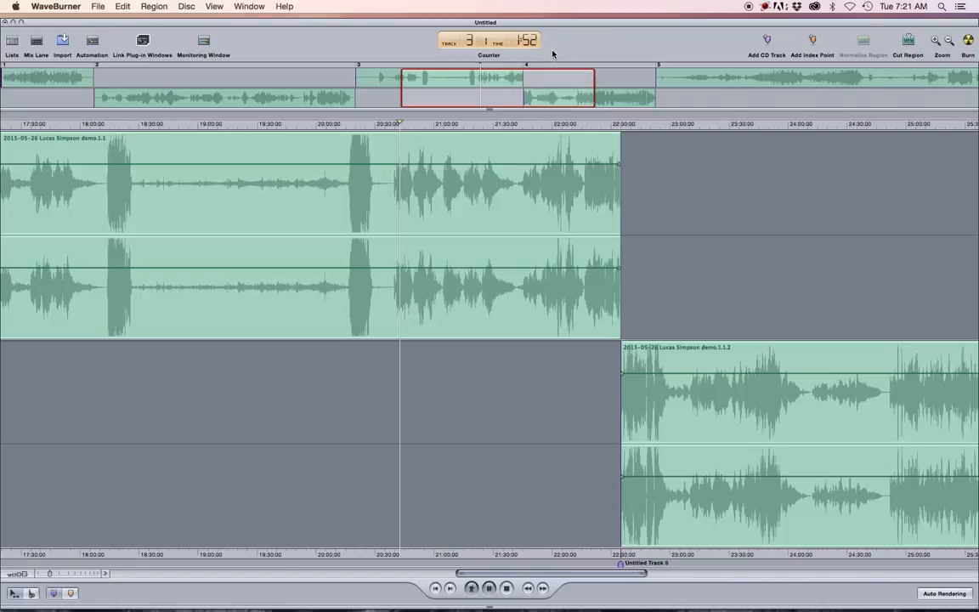
Switch the counter's display format to Disc Time Elapsed and finally to Disc Time Remaining.
left_click(528, 41)
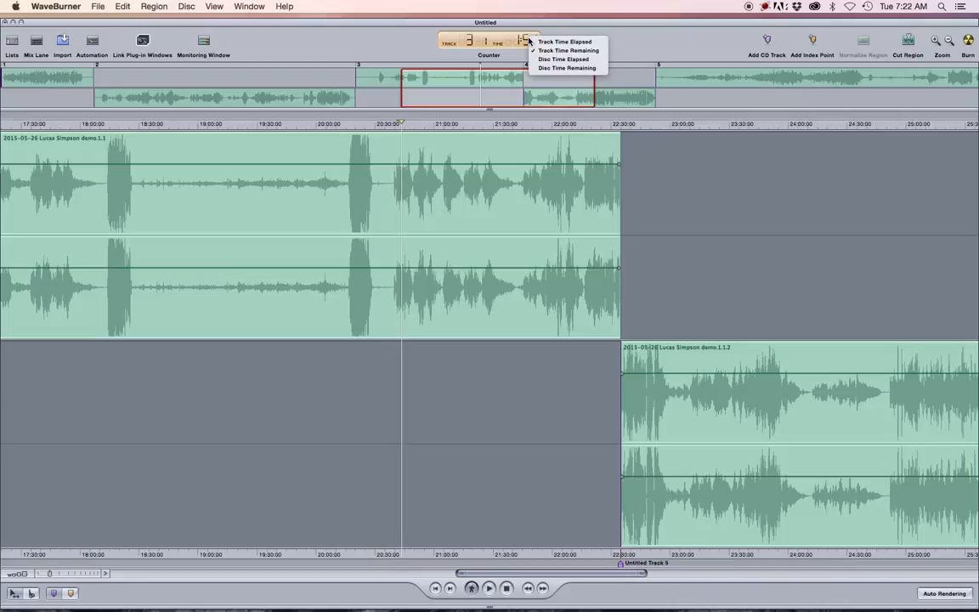
left_click(548, 60)
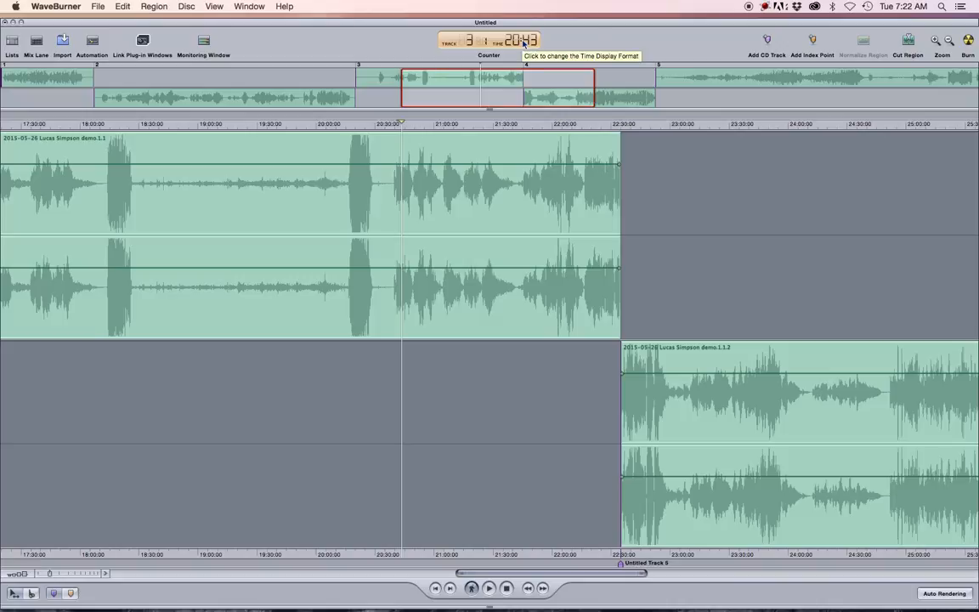
left_click(523, 42)
left_click(569, 67)
left_click(531, 40)
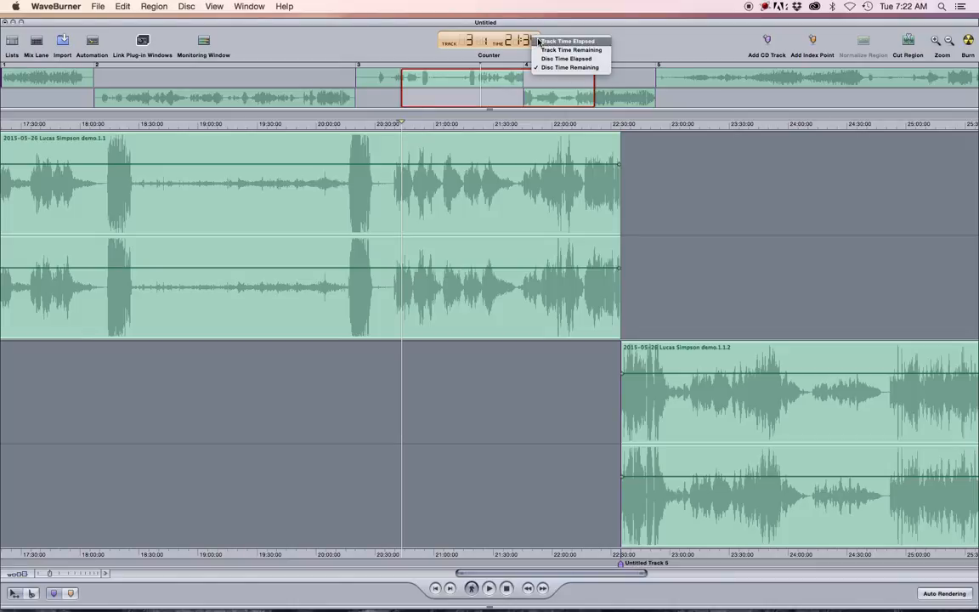
left_click(419, 43)
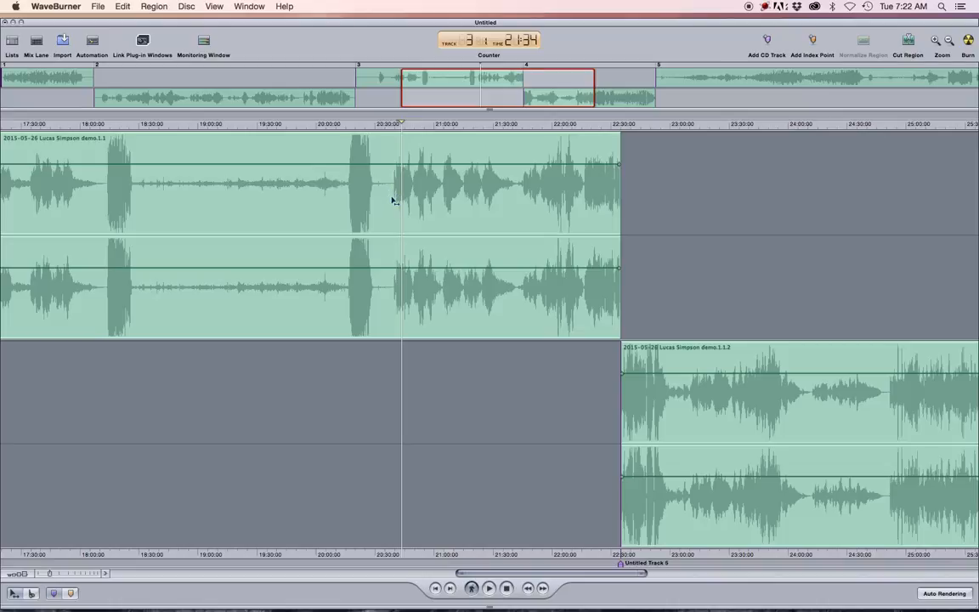
Add a CD track marker inside the second region at about 13:05 and move it back to about 13:00.
scroll(412, 189, "down", 1)
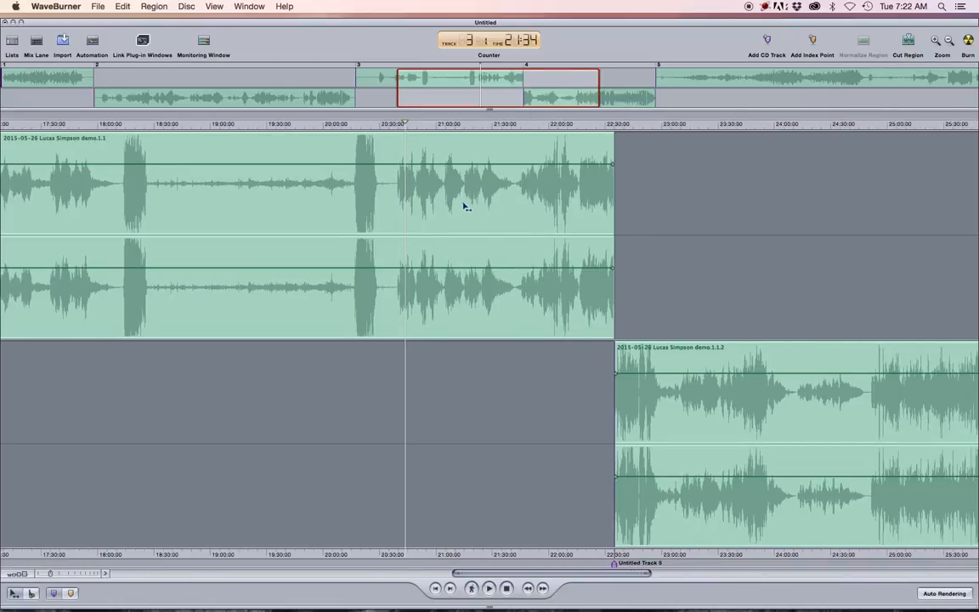
scroll(464, 208, "left", 1)
scroll(464, 208, "down", 5)
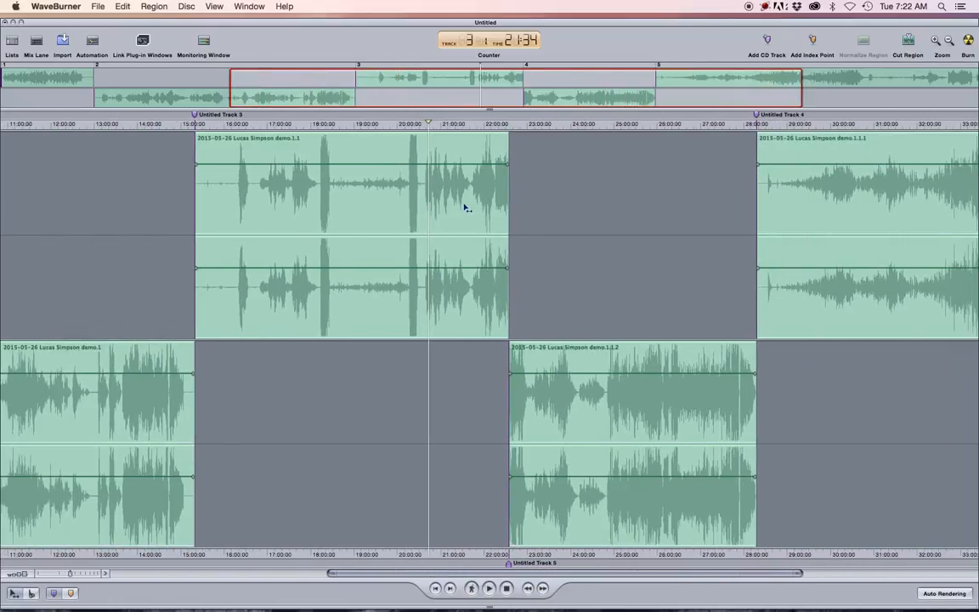
scroll(464, 207, "down", 3)
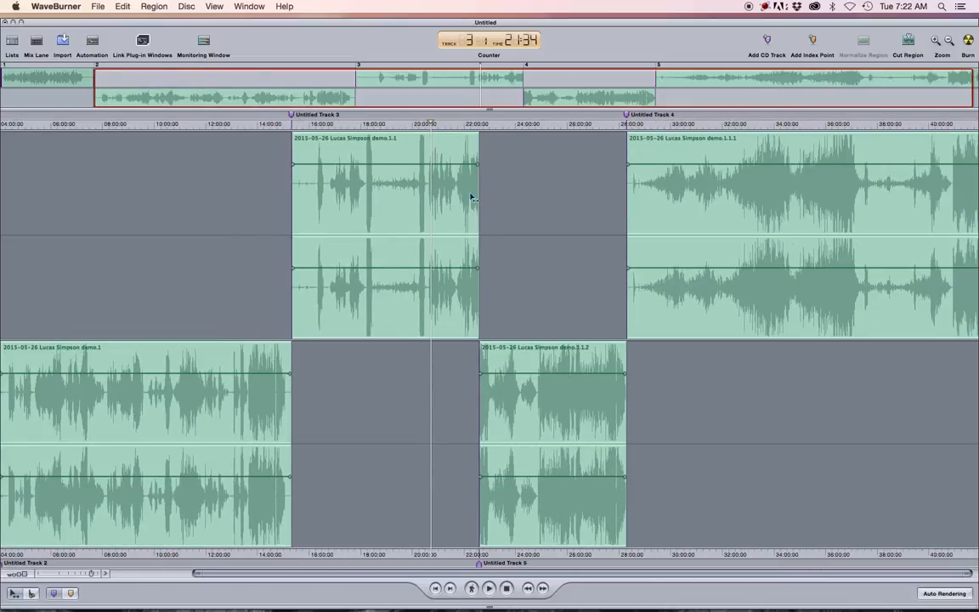
left_click(393, 111)
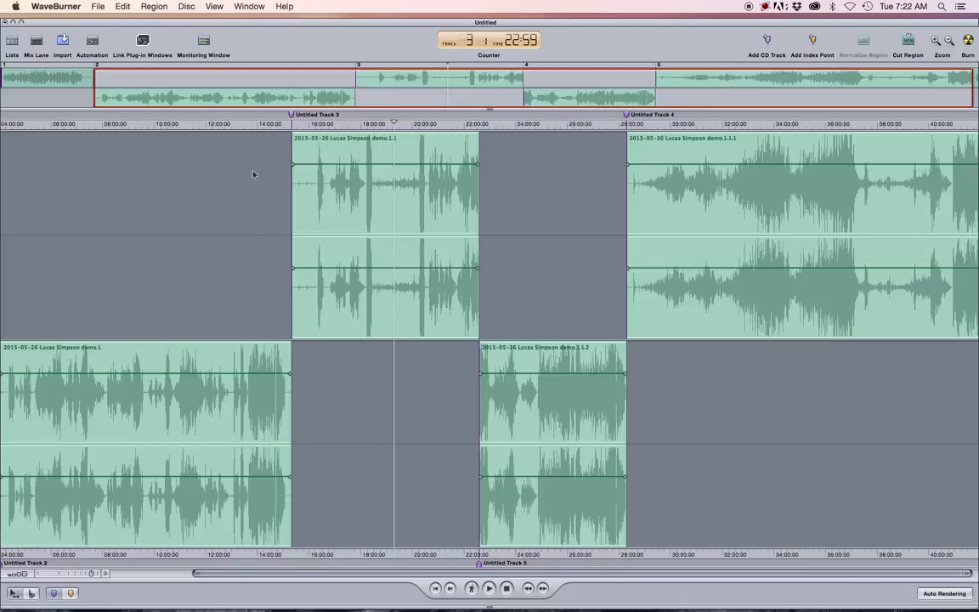
left_click(231, 122)
scroll(227, 371, "up", 10)
scroll(229, 366, "down", 10)
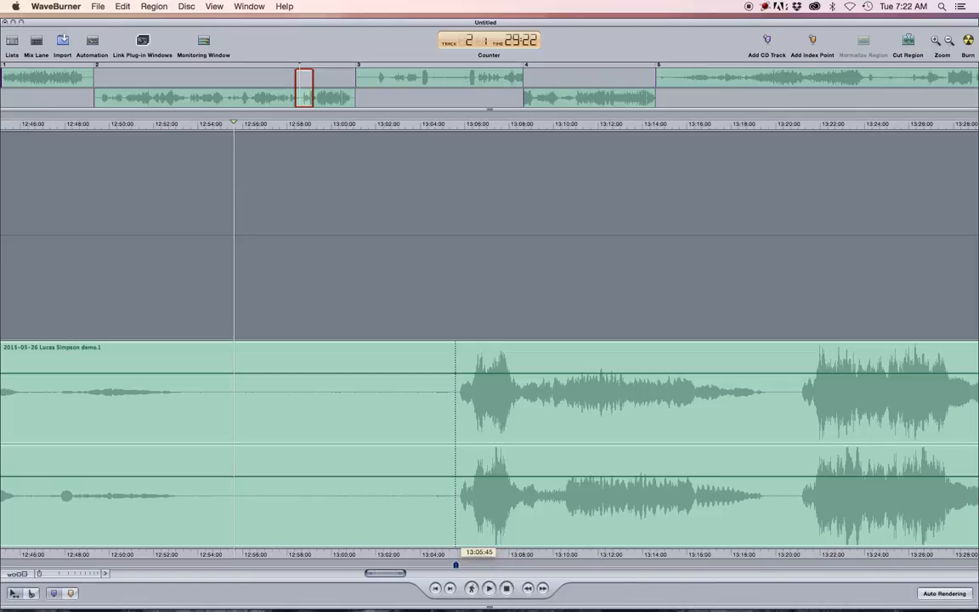
left_click(452, 554)
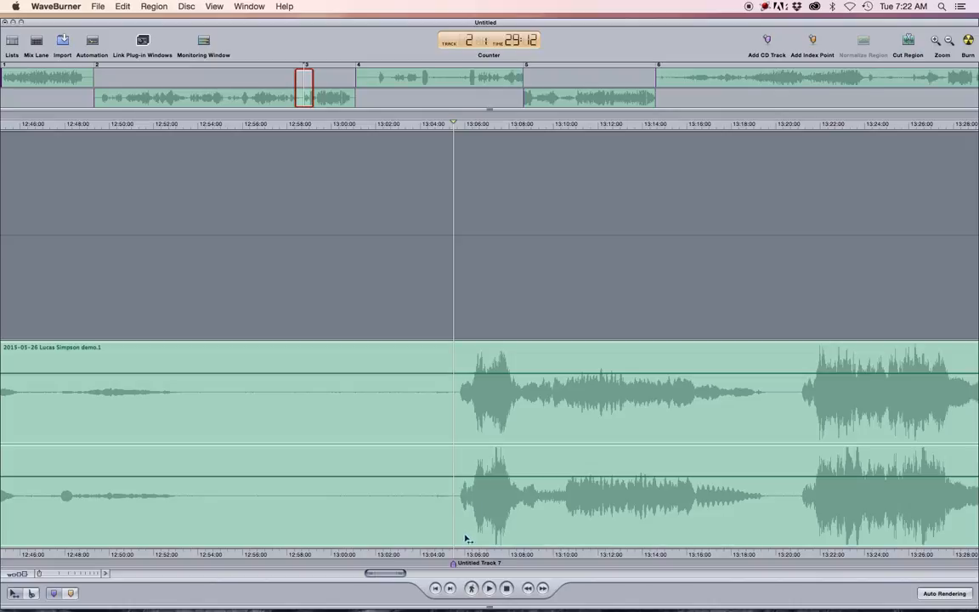
mouse_move(452, 566)
left_mouse_down()
mouse_move(398, 568)
mouse_move(455, 569)
mouse_move(429, 565)
left_mouse_up()
mouse_move(355, 557)
left_mouse_down()
mouse_move(318, 554)
mouse_move(320, 567)
mouse_move(458, 566)
mouse_move(336, 565)
left_mouse_up()
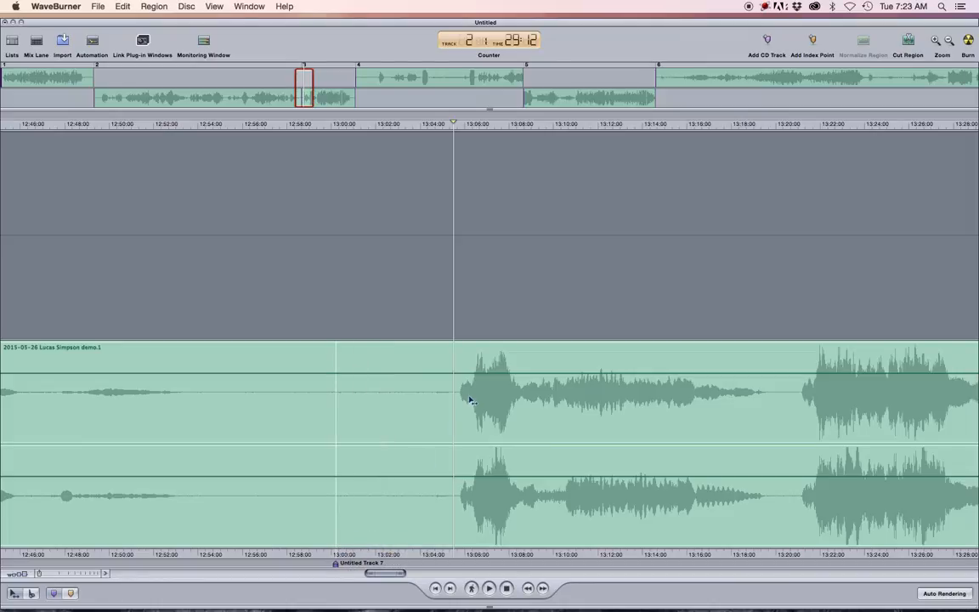
Examine the waveform around the new track marker at several zoom levels.
key("ctrl+Left")
key("ctrl+Left")
key("ctrl+Left")
key("ctrl+Left")
key("ctrl+Left")
key("ctrl+Left")
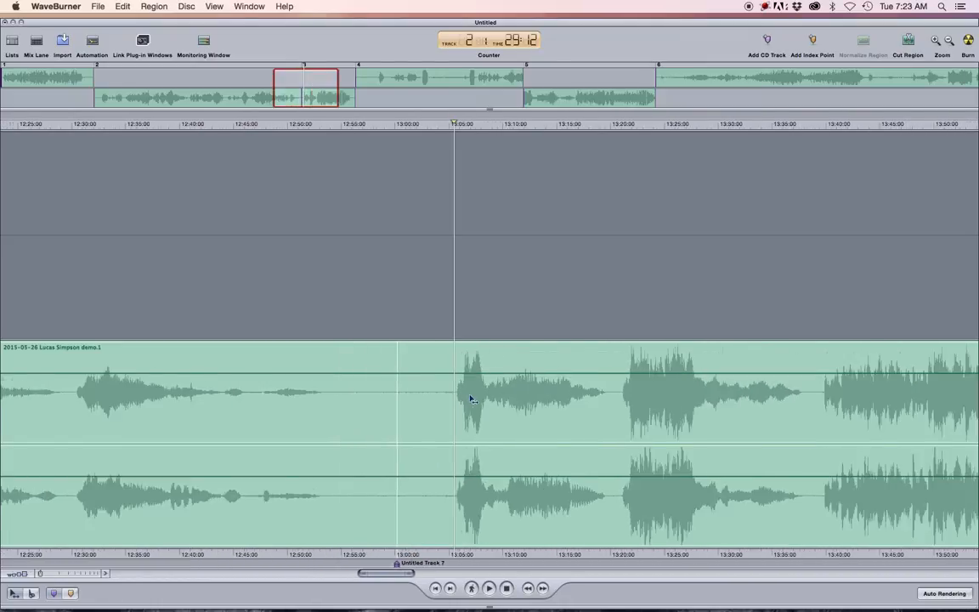
key("ctrl+Right")
key("ctrl+Right")
key("ctrl+Right")
key("ctrl+Right")
key("ctrl+Right")
key("ctrl+Right")
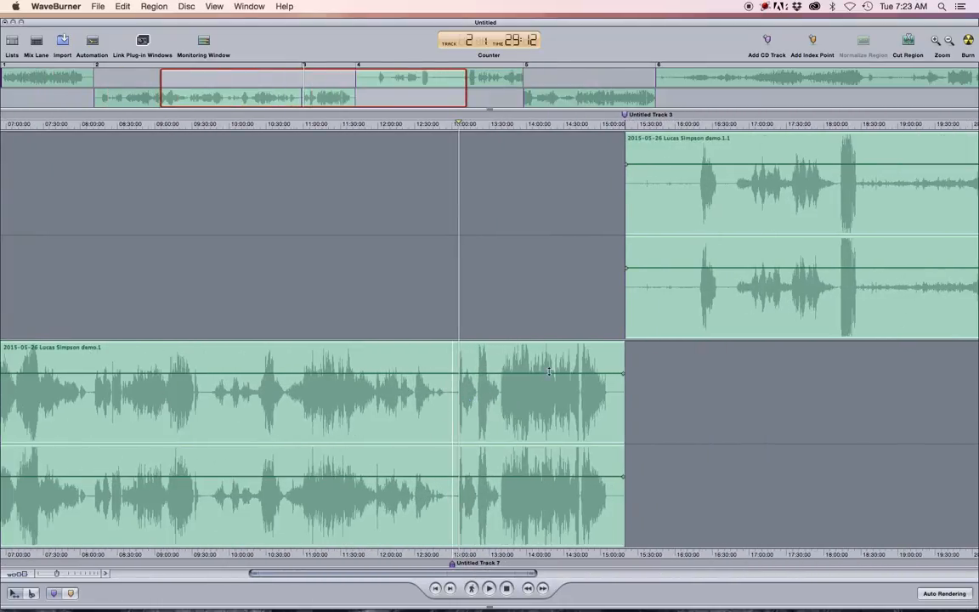
Overlap the third region about 13 seconds onto the end of the second region and bend both crossfade curves upward.
scroll(461, 416, "right", 2)
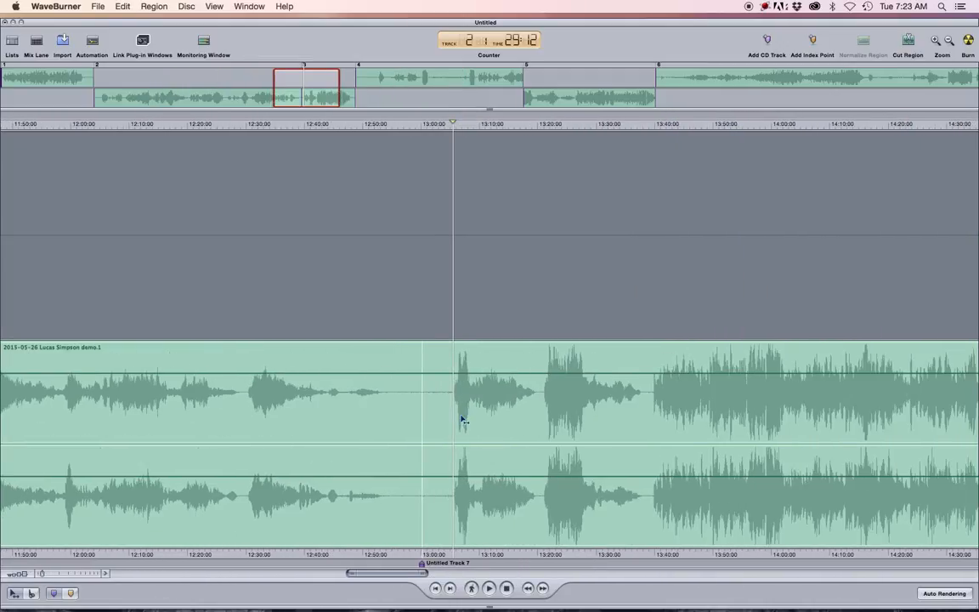
scroll(462, 418, "right", 10)
left_click_drag(575, 297, 504, 312)
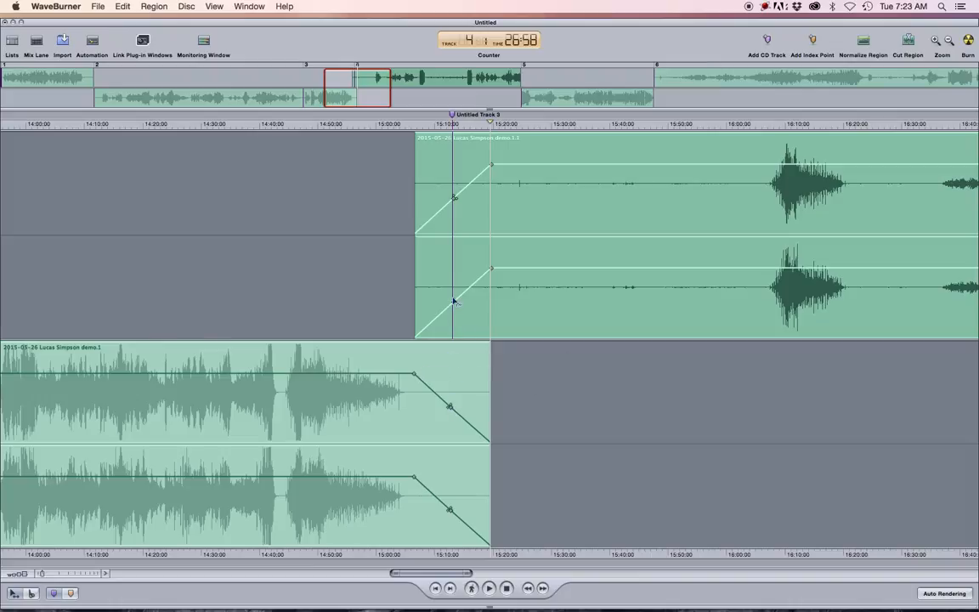
left_click_drag(454, 304, 454, 289)
left_click_drag(453, 410, 470, 369)
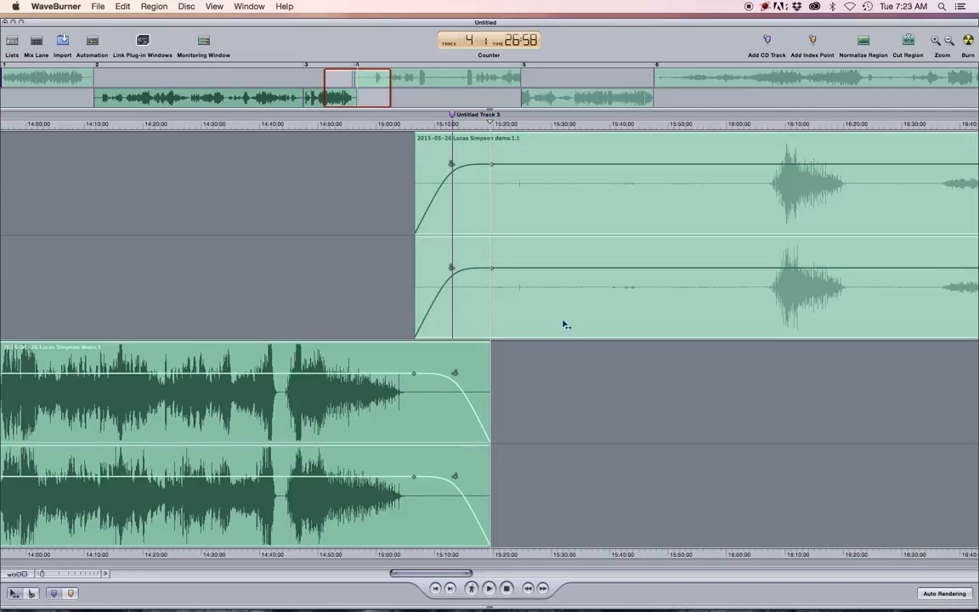
Step the playhead through the project's start, track boundaries and end.
key("Tab")
key("Tab")
key("Tab")
key("Tab")
key("Tab")
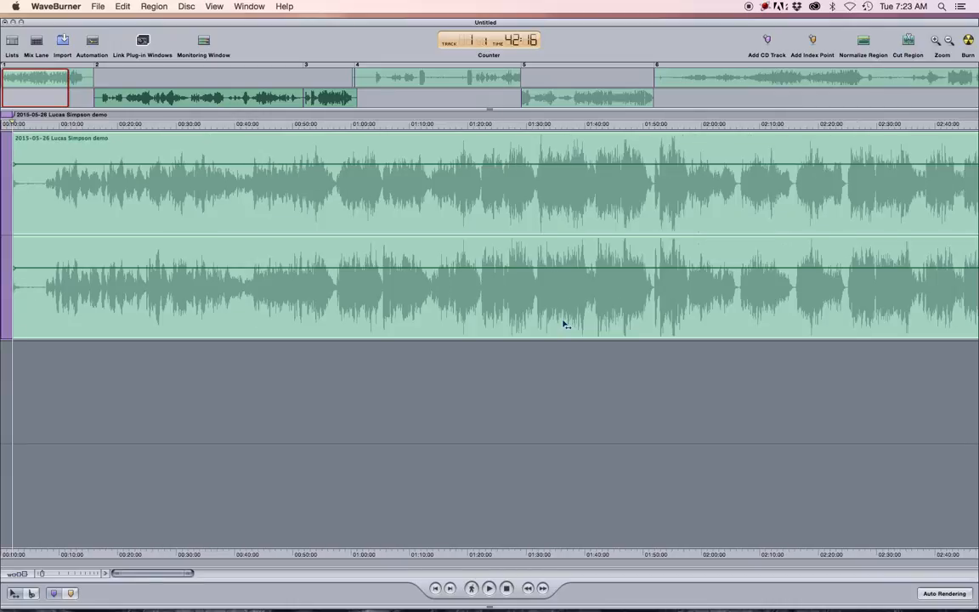
key("Tab")
key("Tab")
key("Tab")
key("Tab")
key("Tab")
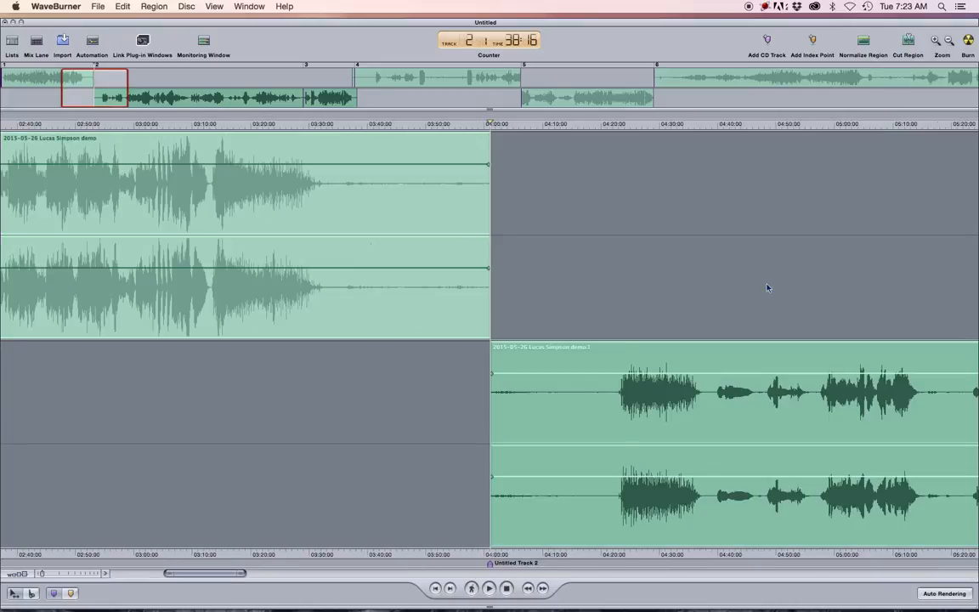
key("Tab")
key("Tab")
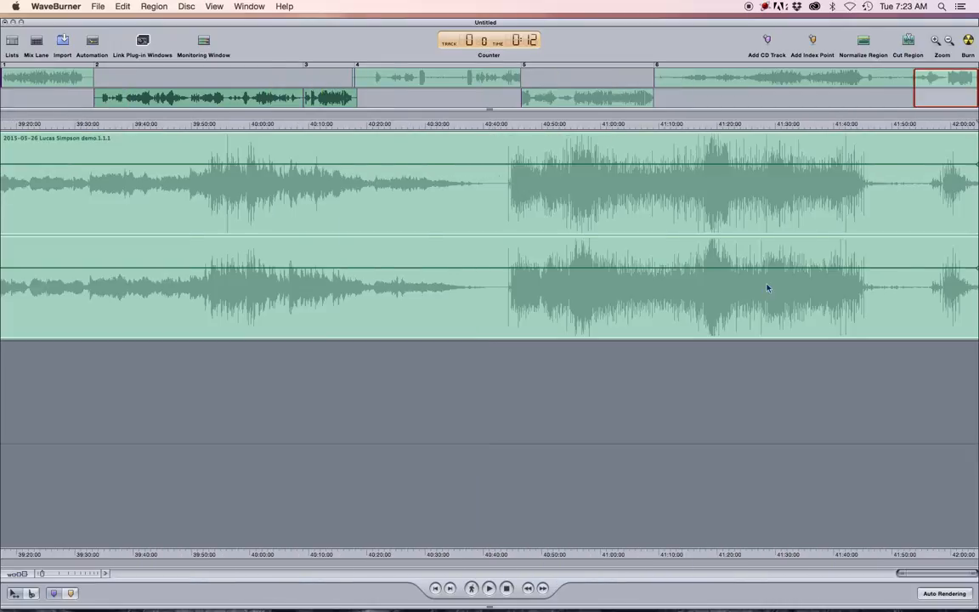
Add an upward-curved fade-out of about 10 seconds at the end of the last region.
key("Tab")
key("Tab")
key("Tab")
left_click_drag(975, 269, 954, 269)
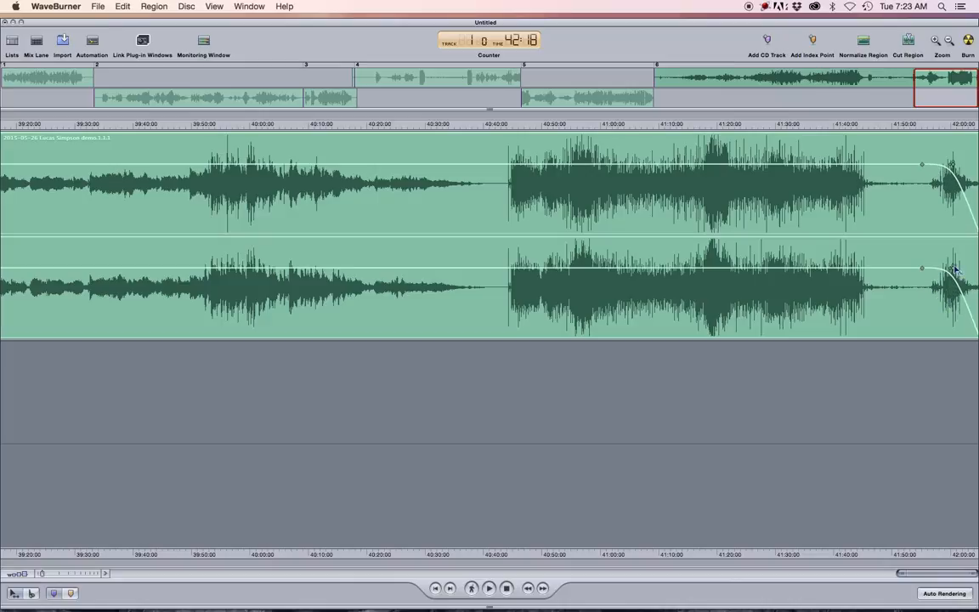
Trim the end of the last region back to about 41:02.
scroll(948, 270, "left", 20)
scroll(948, 271, "right", 10)
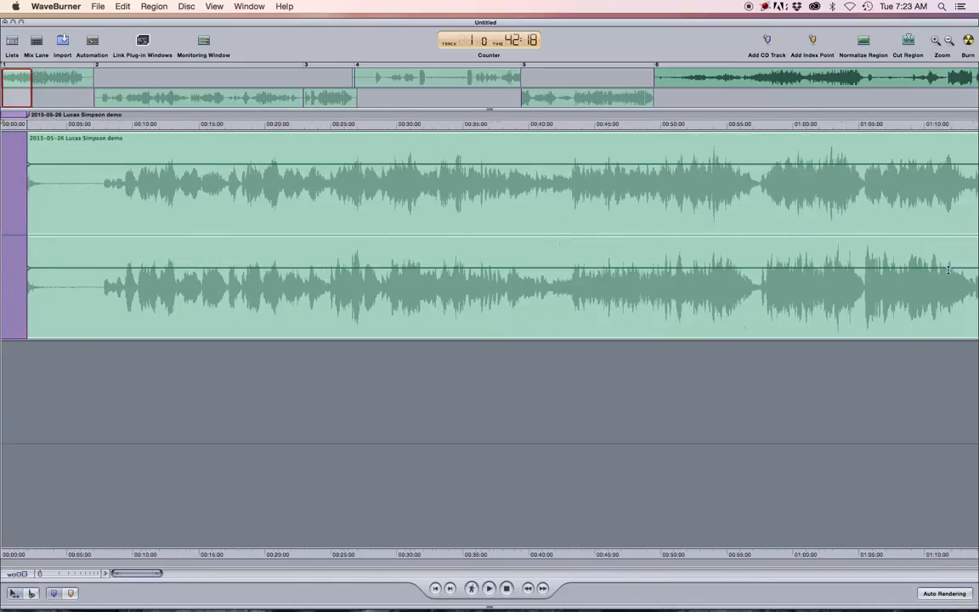
left_click_drag(91, 90, 950, 123)
left_click(950, 123)
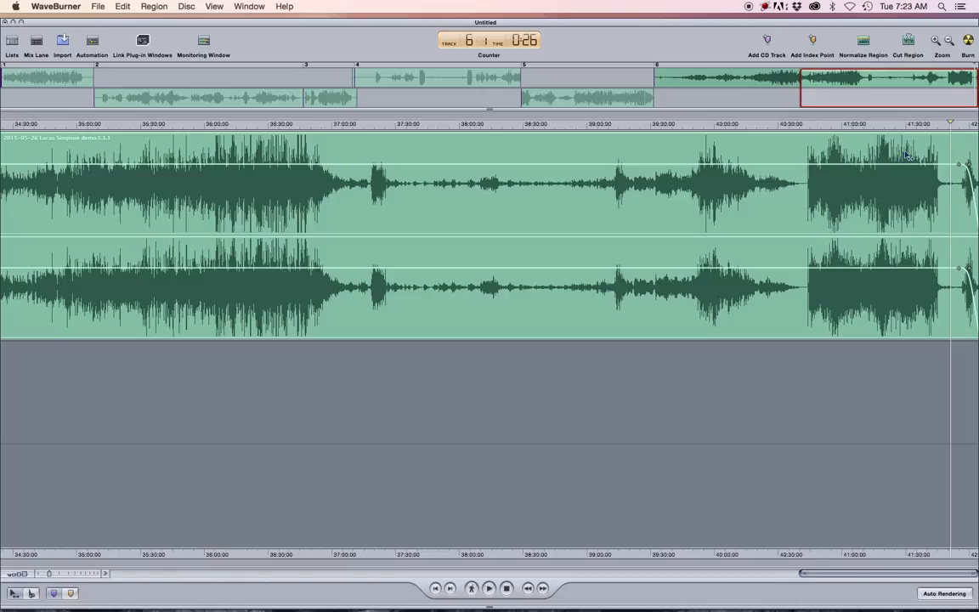
scroll(907, 157, "up", 5)
scroll(907, 157, "right", 2)
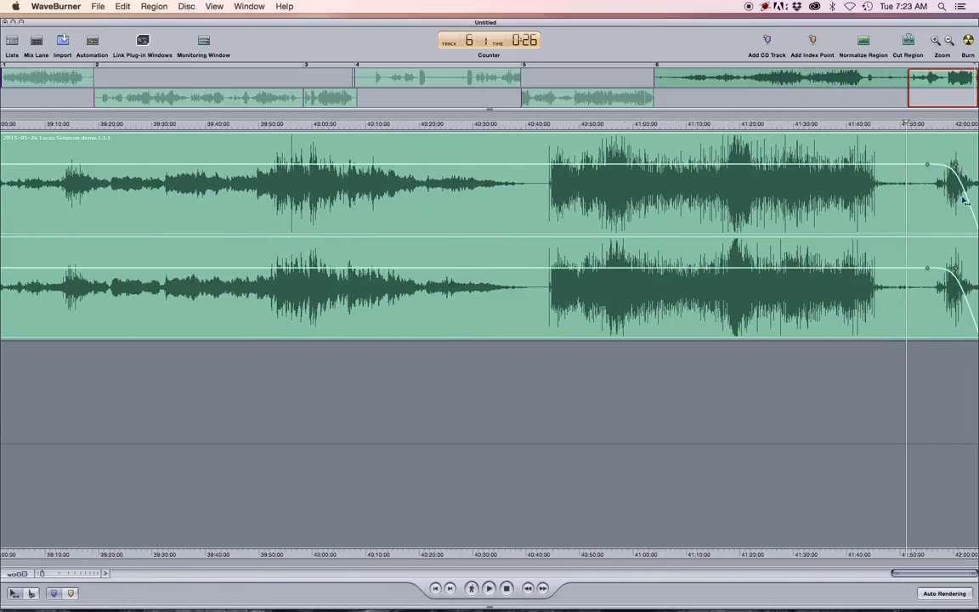
left_click_drag(974, 194, 635, 157)
Try a downward-bent fade-out curve on the last region, play it from about 40:56, and bend the curve back upward.
left_click(608, 123)
scroll(608, 125, "up", 3)
scroll(609, 124, "up", 4)
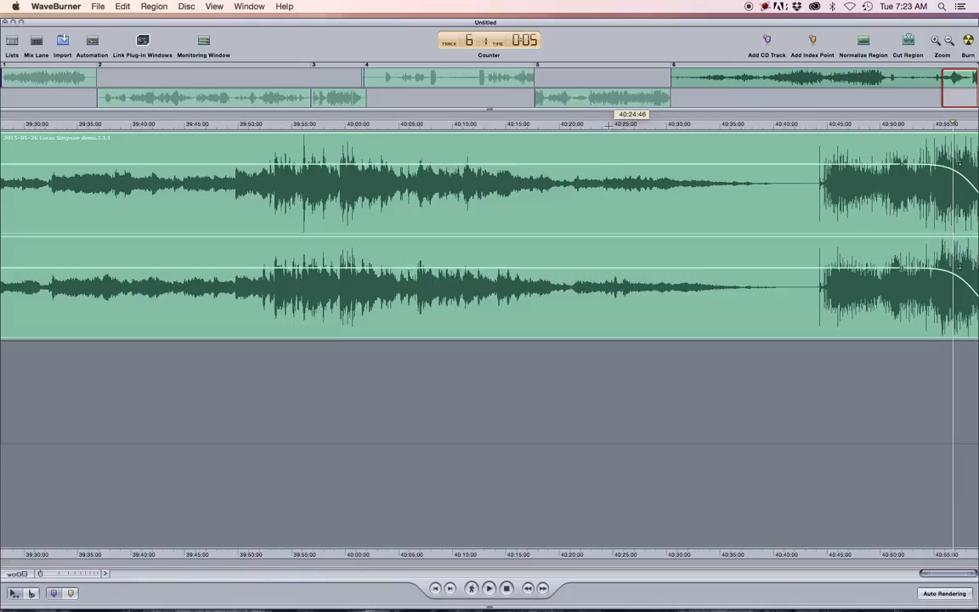
scroll(745, 186, "right", 2)
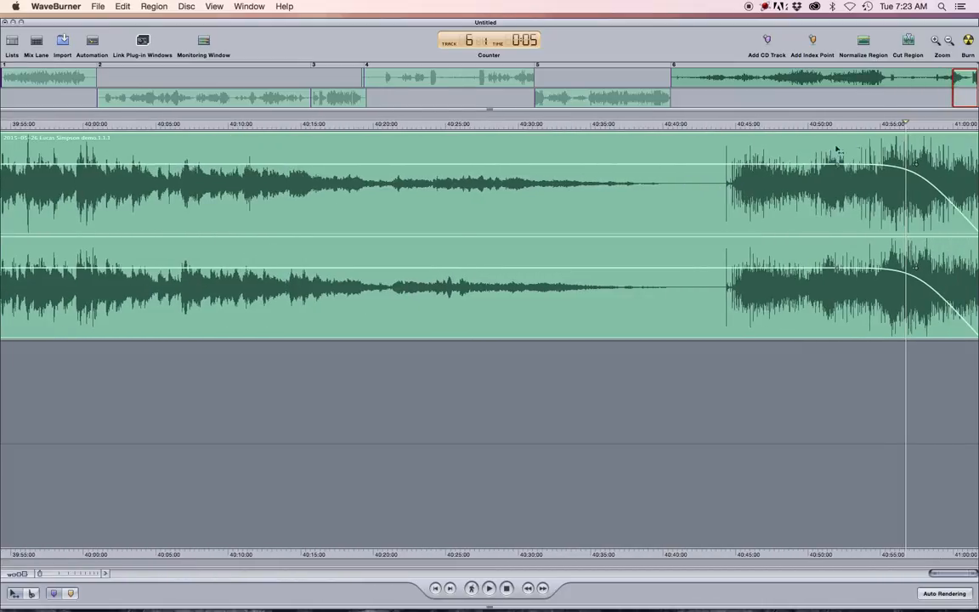
scroll(966, 97, "up", 3)
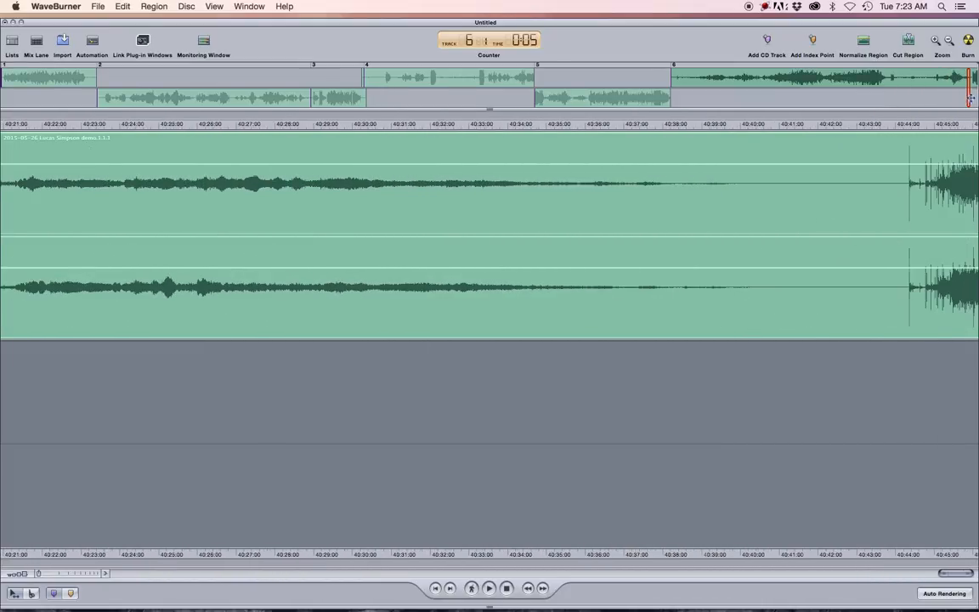
scroll(970, 97, "down", 5)
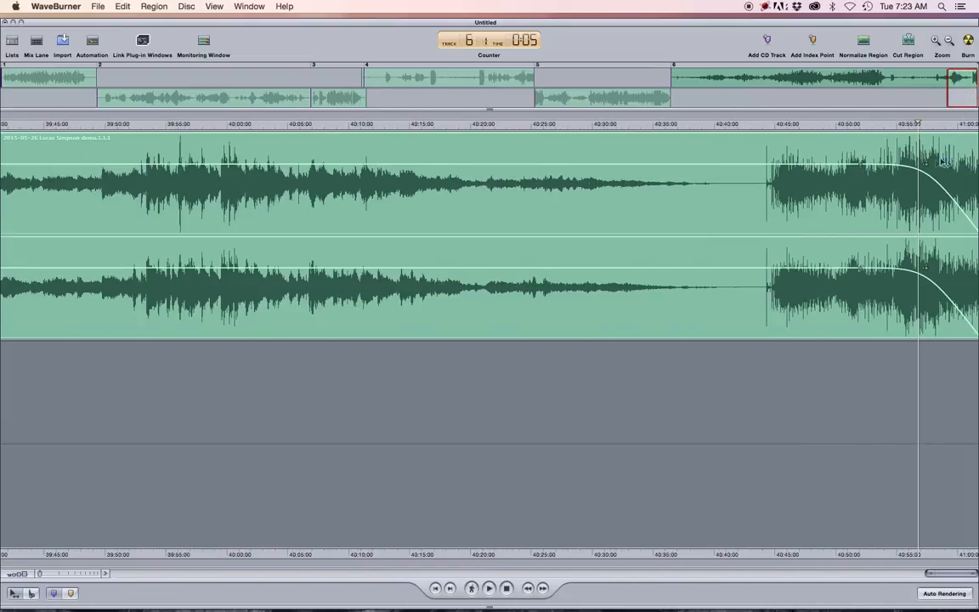
left_click_drag(931, 170, 929, 244)
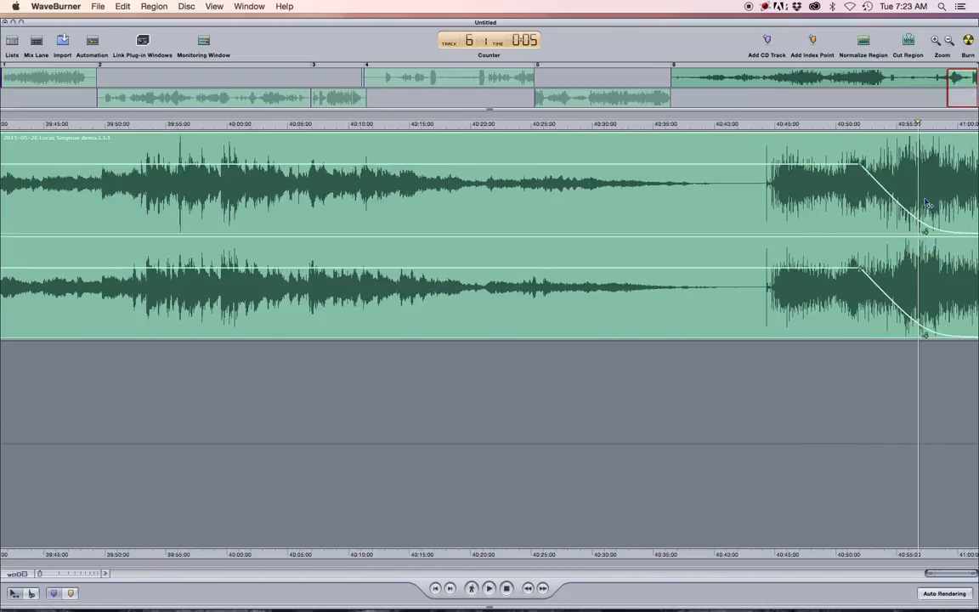
key("space")
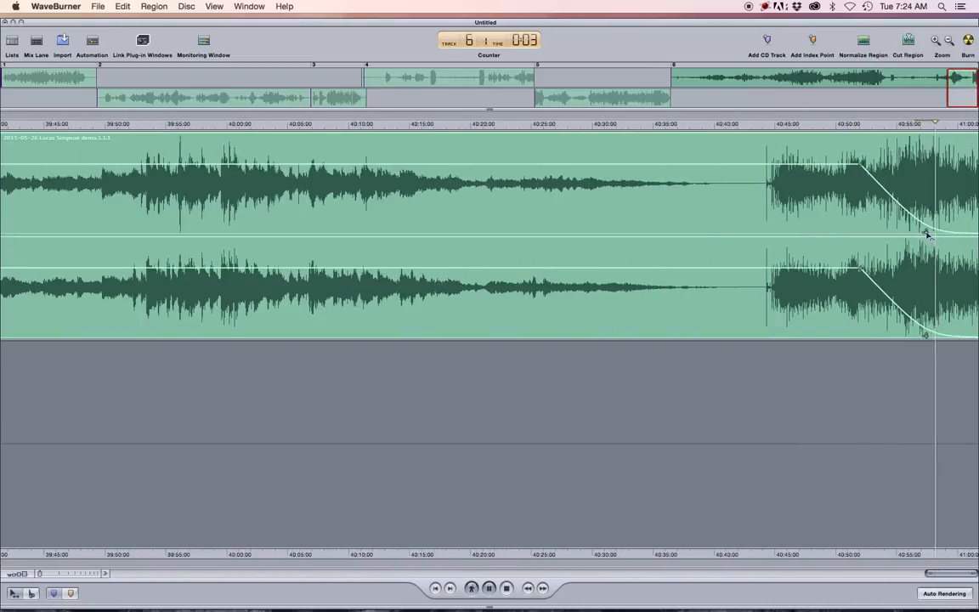
left_click_drag(928, 232, 932, 167)
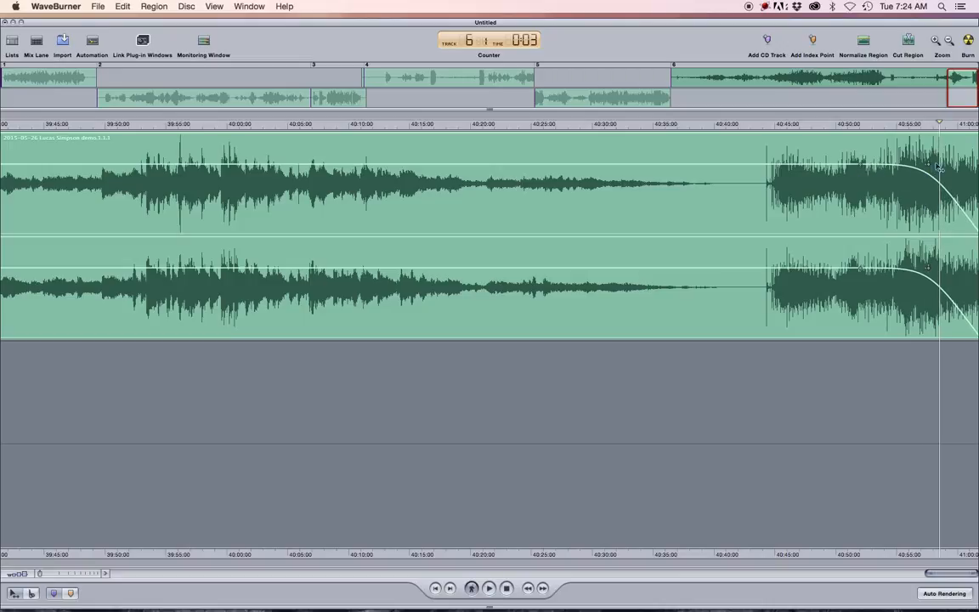
Cut the last region at about 37:56 and slide its second part earlier to crossfade over about 38 seconds with the first.
key("ctrl+Left")
key("ctrl+Left")
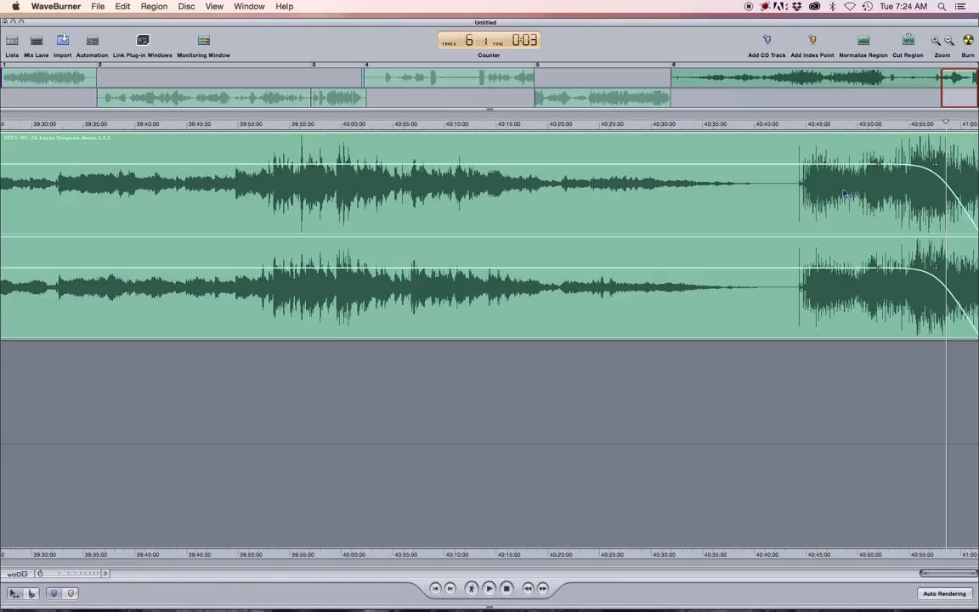
key("ctrl+Left")
key("ctrl+Left")
key("ctrl+Left")
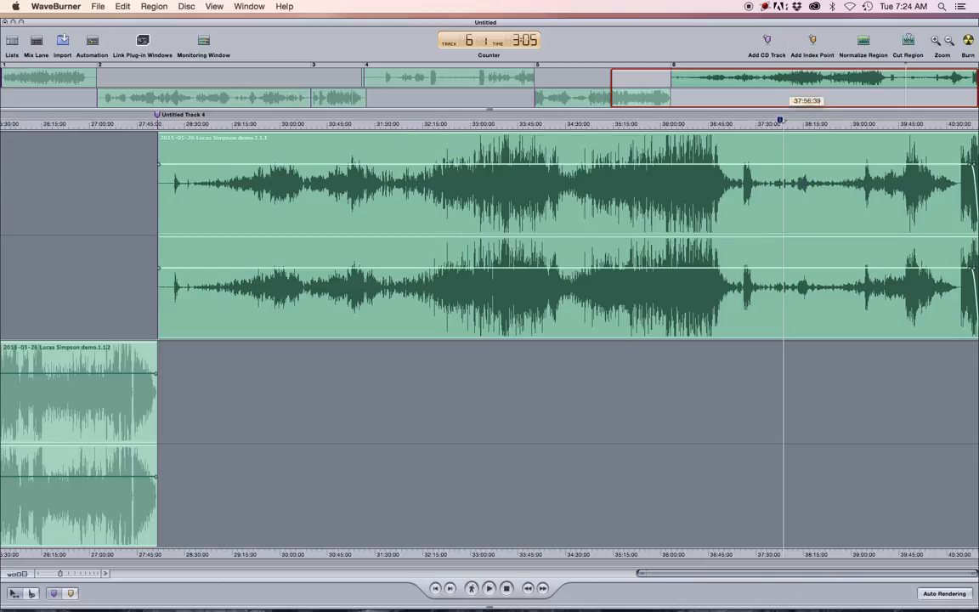
left_click(789, 225)
key("ctrl+Right")
left_click_drag(867, 454, 809, 451)
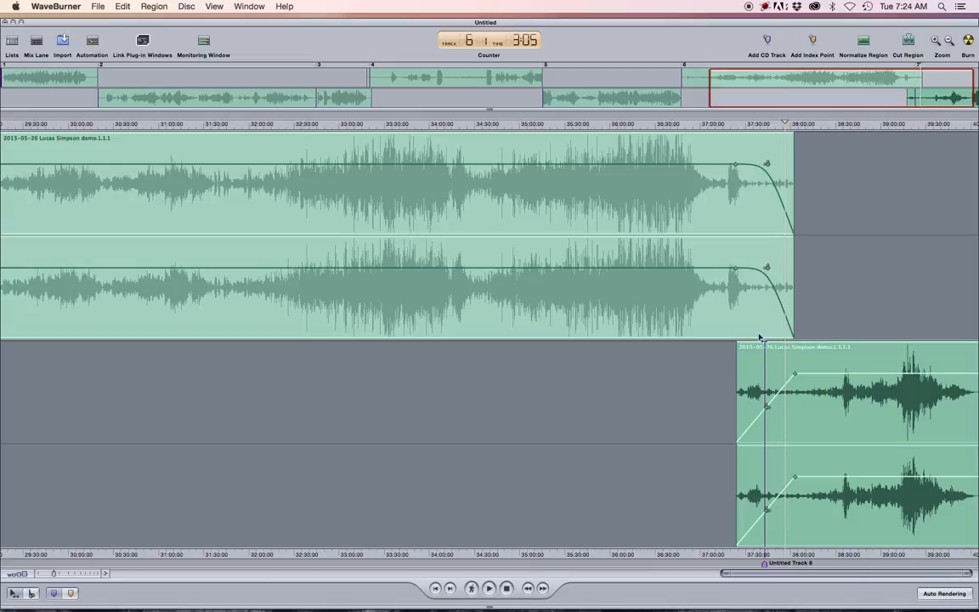
Bend the last region's fade-in curve upward in the crossfade around 37:40.
left_click_drag(767, 410, 762, 382)
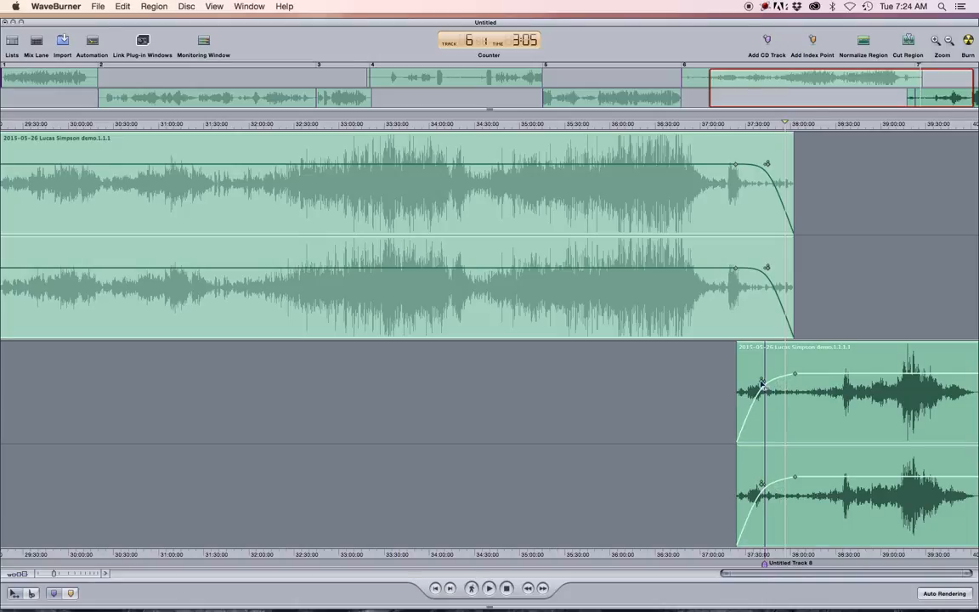
scroll(803, 258, "up", 10)
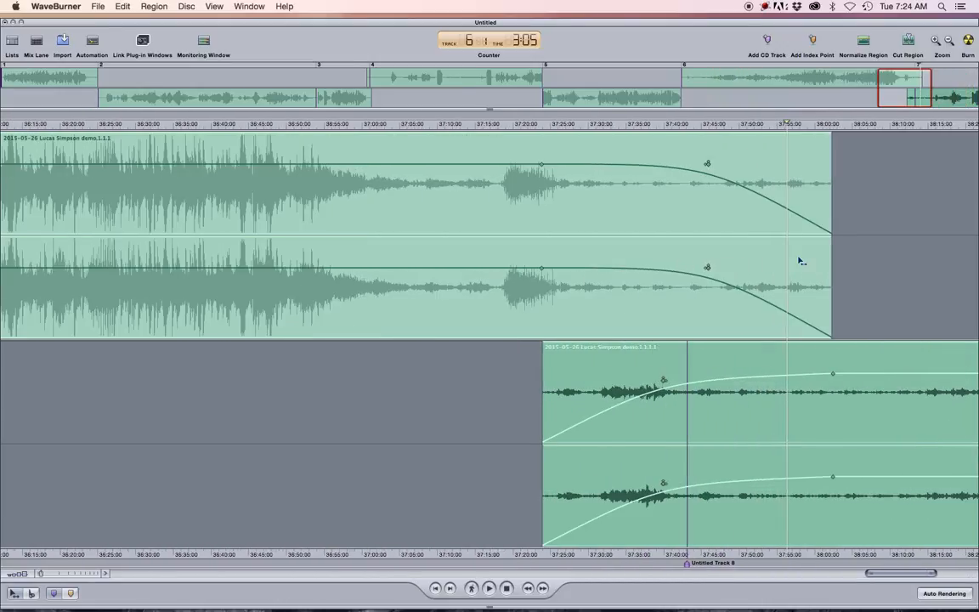
scroll(801, 261, "down", 12)
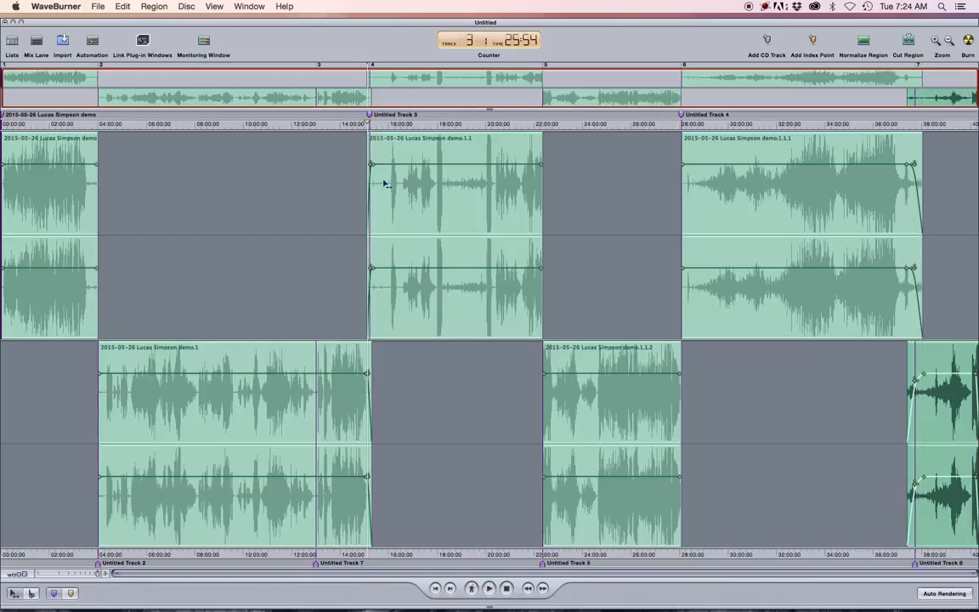
Reshape the fade-out before Untitled Track 3 into an S-curve with two separate curve points, and start the fade earlier, at about 15:05.
scroll(393, 208, "up", 10)
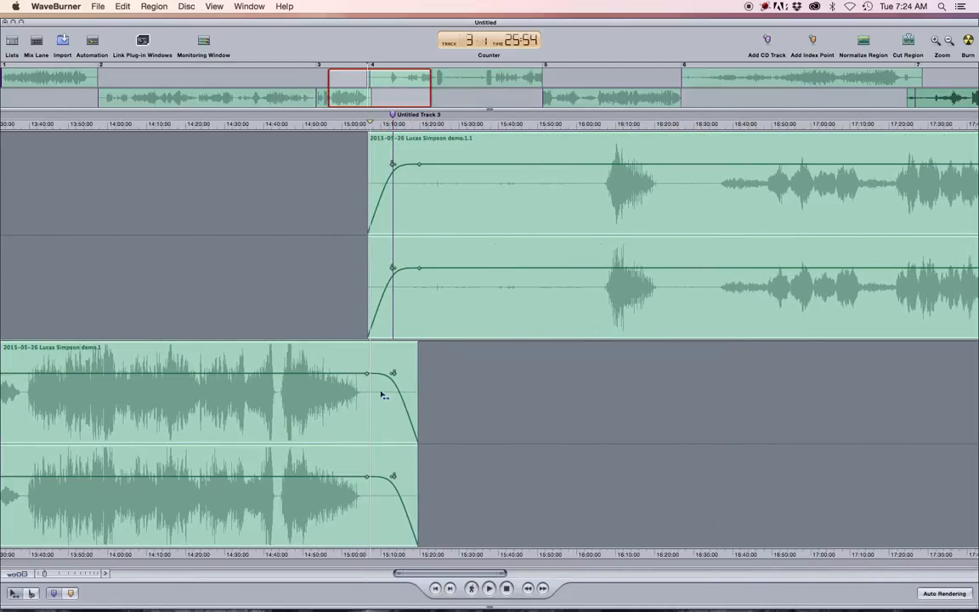
scroll(389, 375, "up", 4)
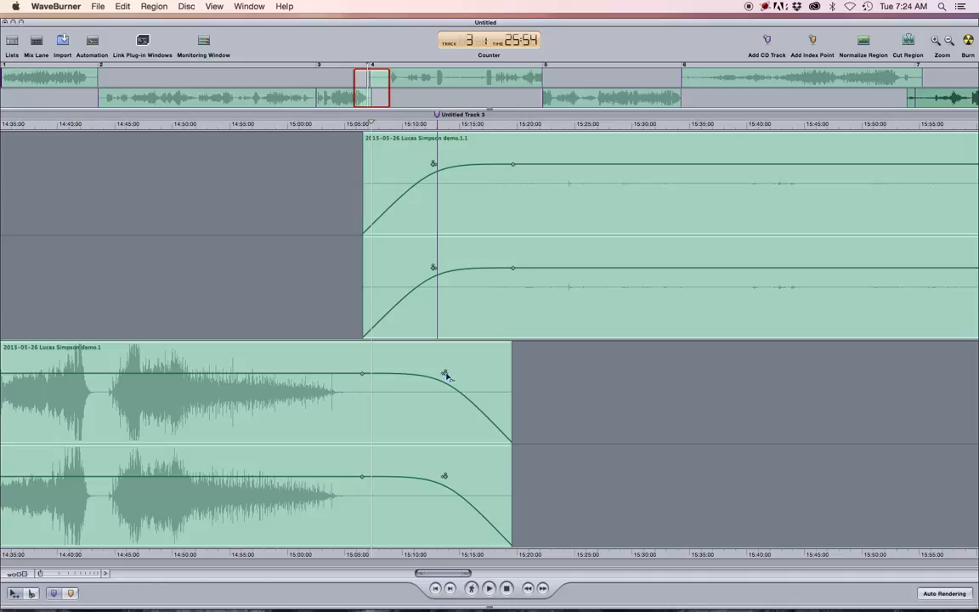
left_click(444, 374)
left_click_drag(440, 376, 469, 391)
left_click_drag(410, 382, 387, 417)
left_click_drag(471, 496, 482, 491)
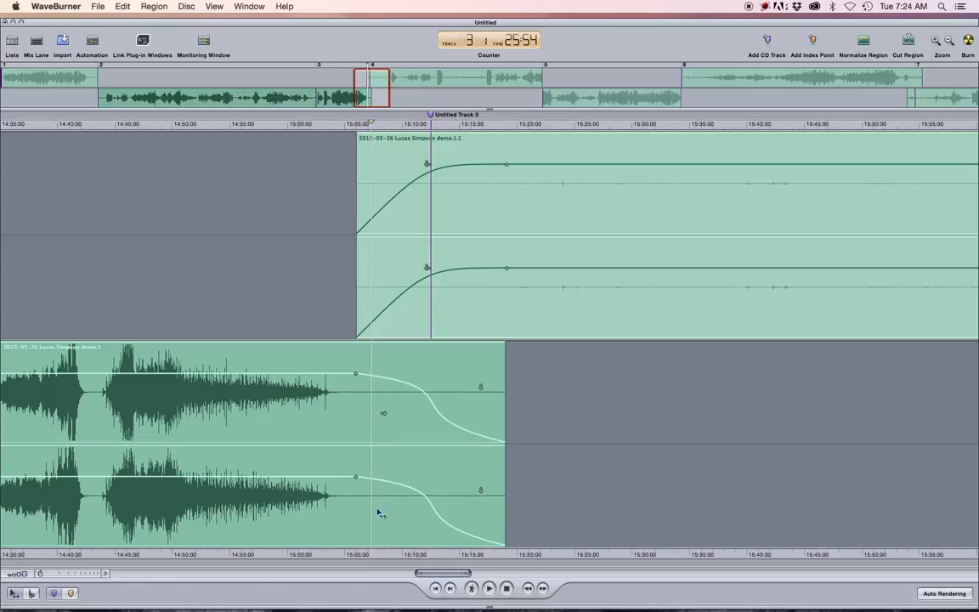
left_click_drag(386, 518, 396, 522)
left_click_drag(358, 476, 345, 476)
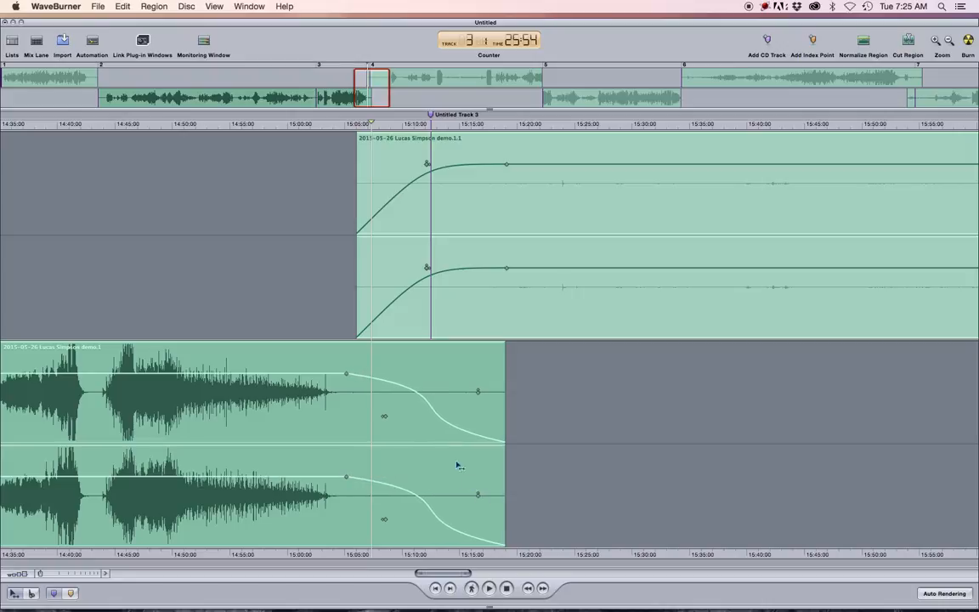
Play the crossfade from about 15:02 and flatten the beginning of the S-shaped fade-out curve.
left_click(315, 124)
key("space")
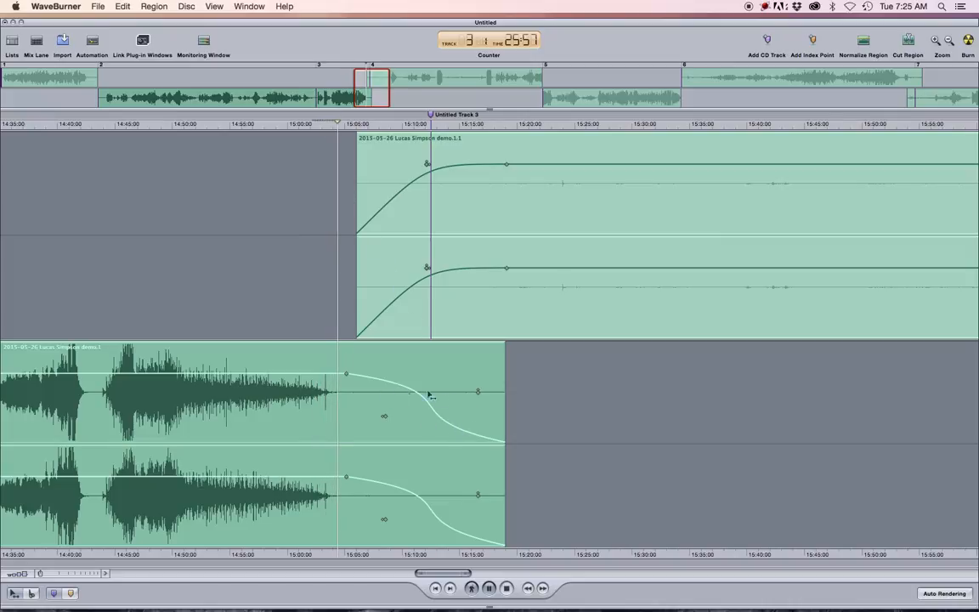
left_click_drag(478, 392, 462, 372)
left_click_drag(386, 417, 399, 413)
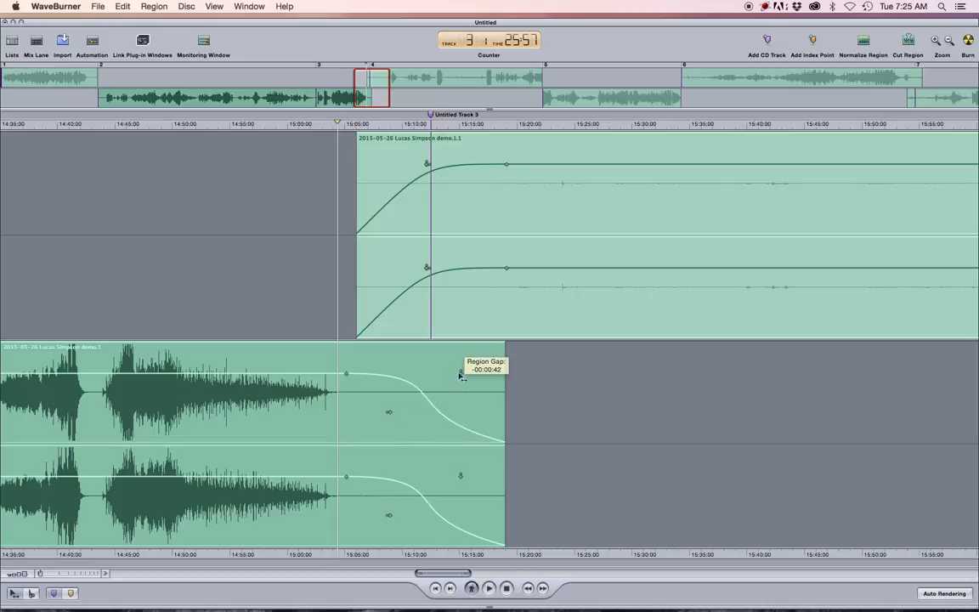
Bring the fade-out's two curve points together into one gentle upward curve and reposition the following region to start at about 15:03.
left_click_drag(460, 377, 407, 386)
left_click_drag(338, 415, 393, 386)
mouse_move(376, 270)
left_mouse_down()
mouse_move(377, 325)
mouse_move(370, 275)
mouse_move(341, 270)
mouse_move(386, 278)
mouse_move(406, 319)
mouse_move(372, 275)
mouse_move(378, 304)
mouse_move(485, 315)
mouse_move(463, 312)
left_mouse_up()
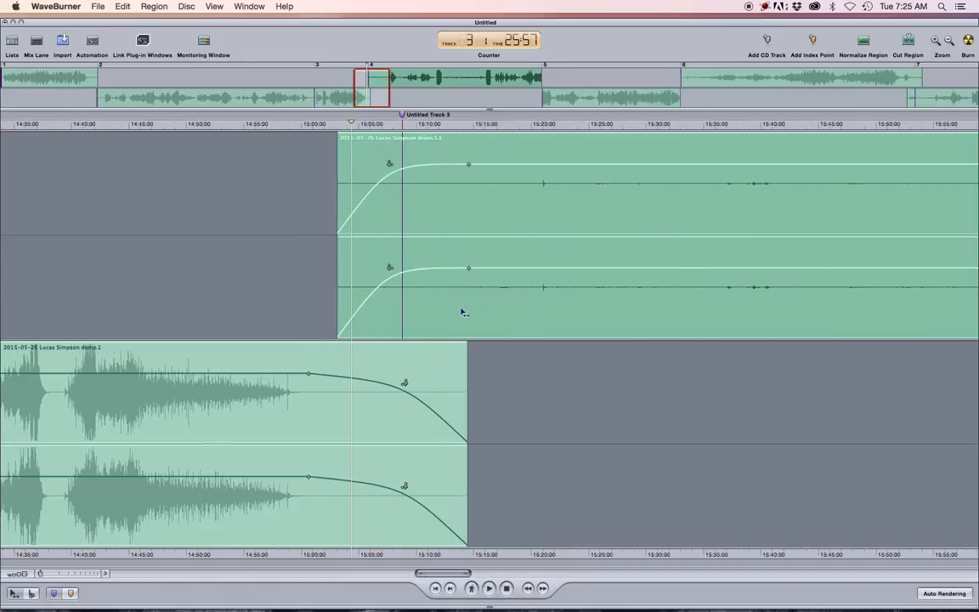
Cut the region after Untitled Track 3 at about 15:53 and slide its second part earlier for a crossfade of about 5 seconds.
key("ctrl+Left")
key("ctrl+Left")
key("ctrl+Left")
left_click(606, 195)
left_click(608, 219, "super")
mouse_move(722, 424)
left_mouse_down()
mouse_move(671, 431)
mouse_move(711, 432)
left_mouse_up()
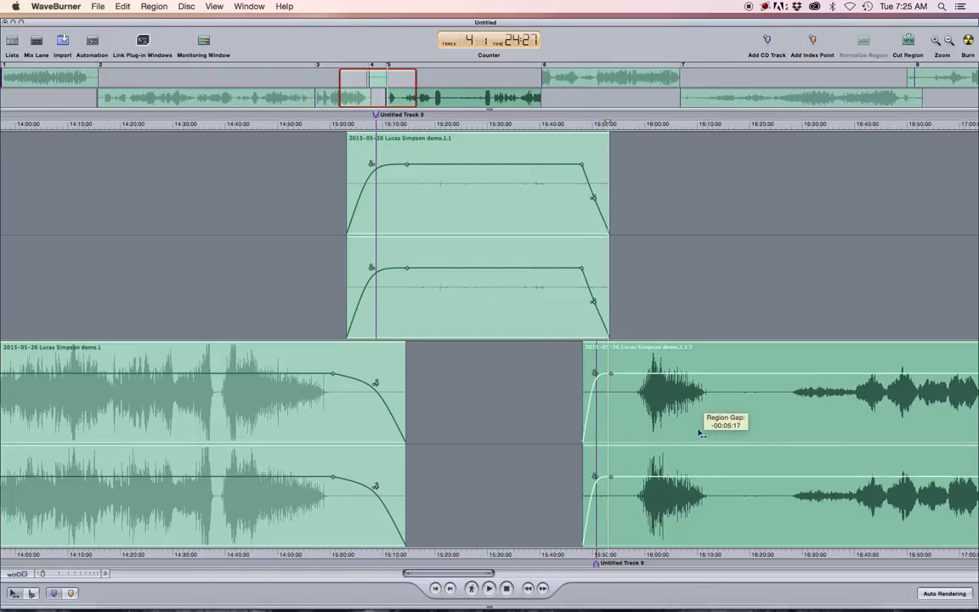
Move the Untitled Track 9 marker out of the crossfade to about 15:58, just before the burst of sound.
key("ctrl+Right")
key("ctrl+Right")
key("ctrl+Right")
key("ctrl+Right")
key("ctrl+Right")
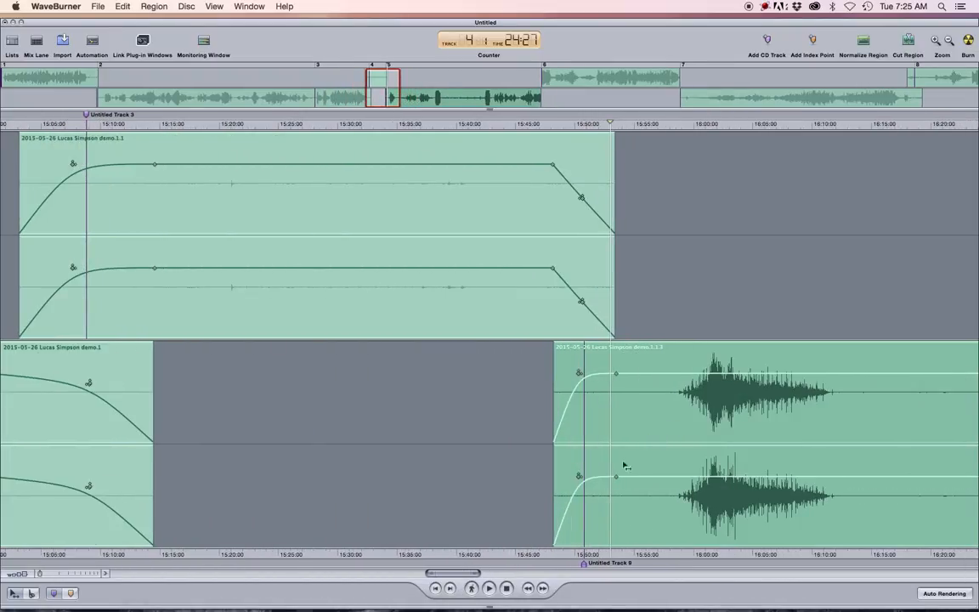
left_click(587, 567)
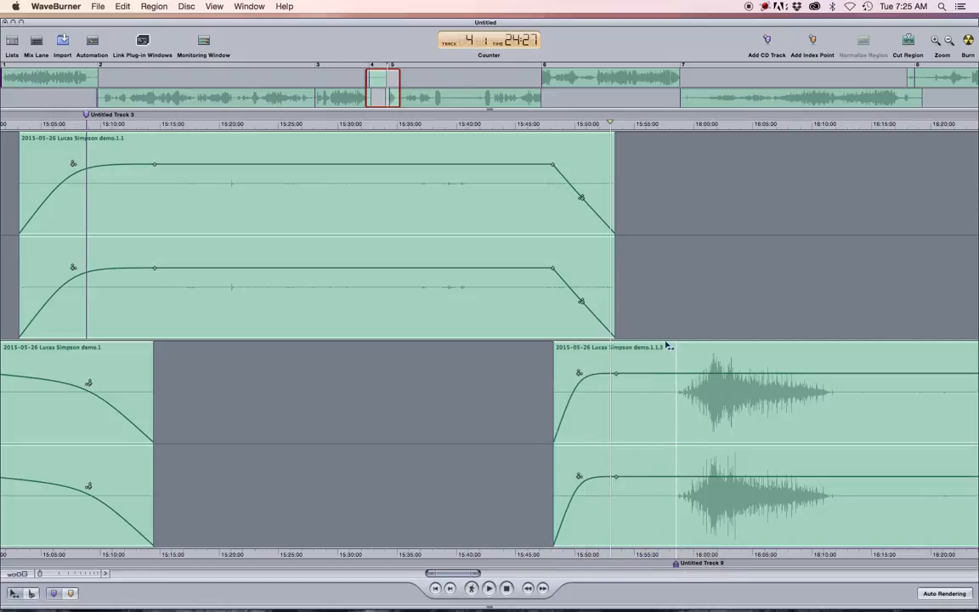
key("ctrl+Left")
key("ctrl+Left")
key("ctrl+Left")
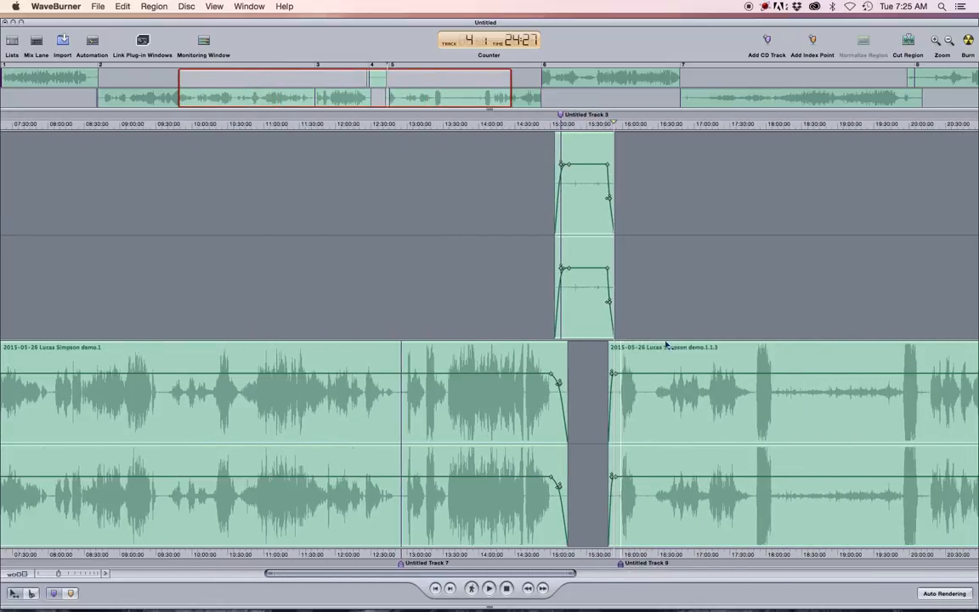
key("ctrl+Left")
key("ctrl+Left")
key("ctrl+Left")
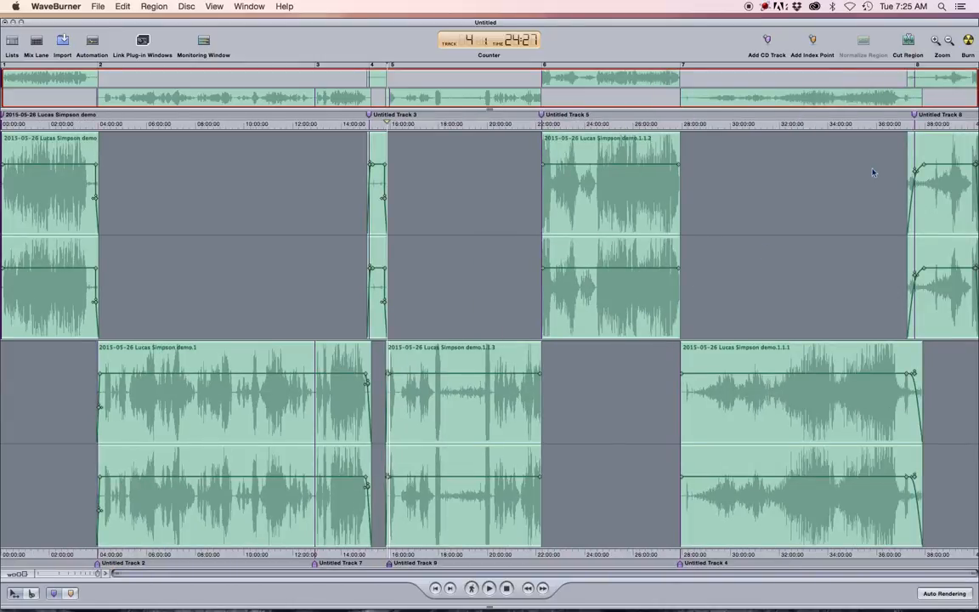